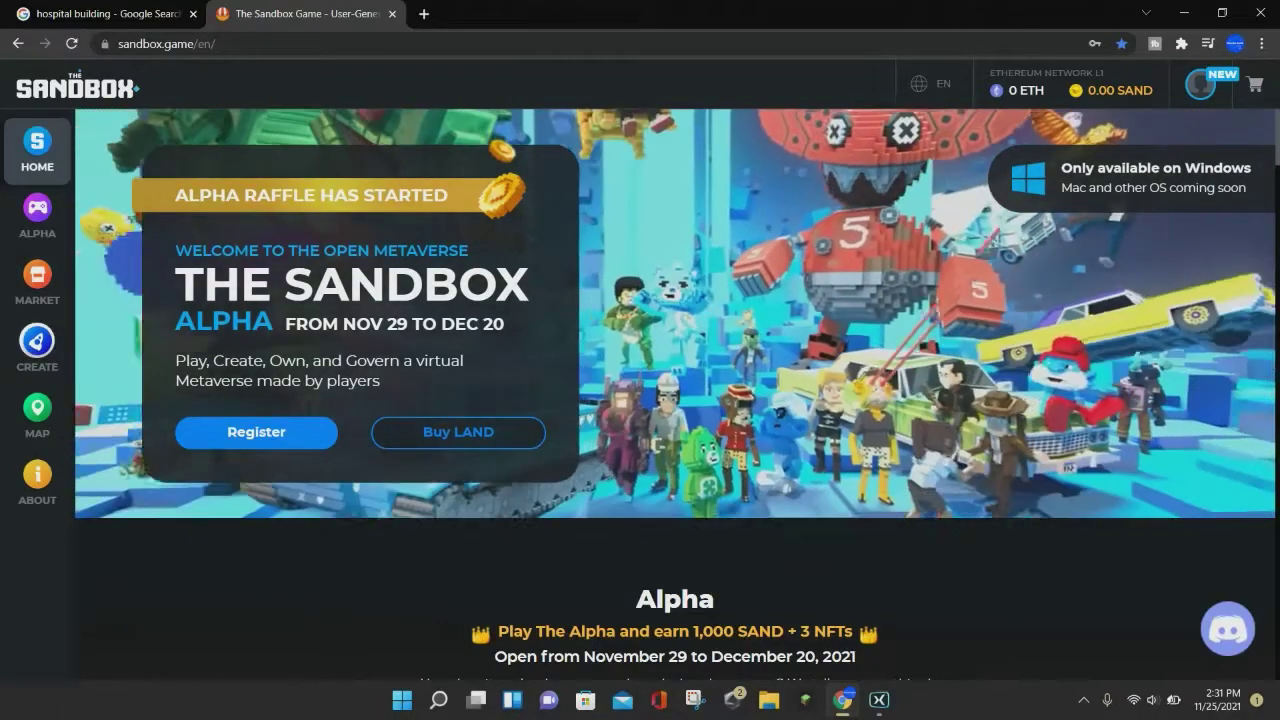
# - Open the Avatar Creator from the site's creation section
pyautogui.click(37, 349)
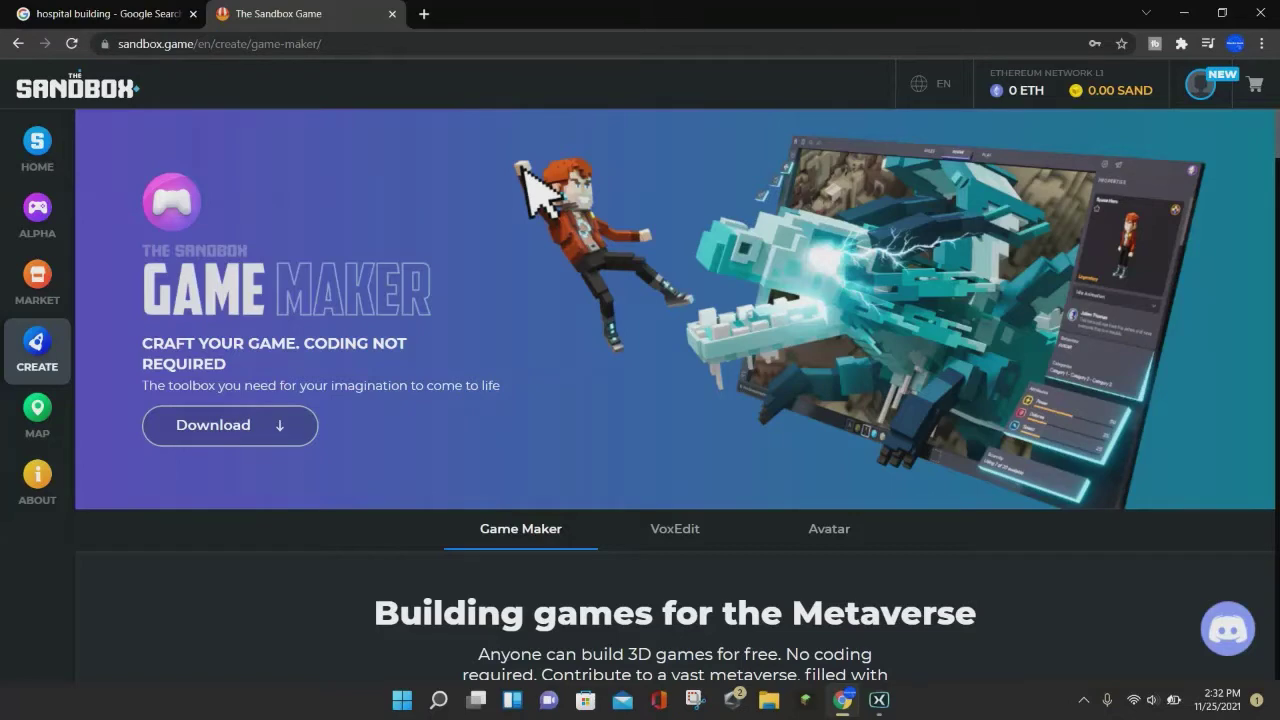
pyautogui.click(829, 529)
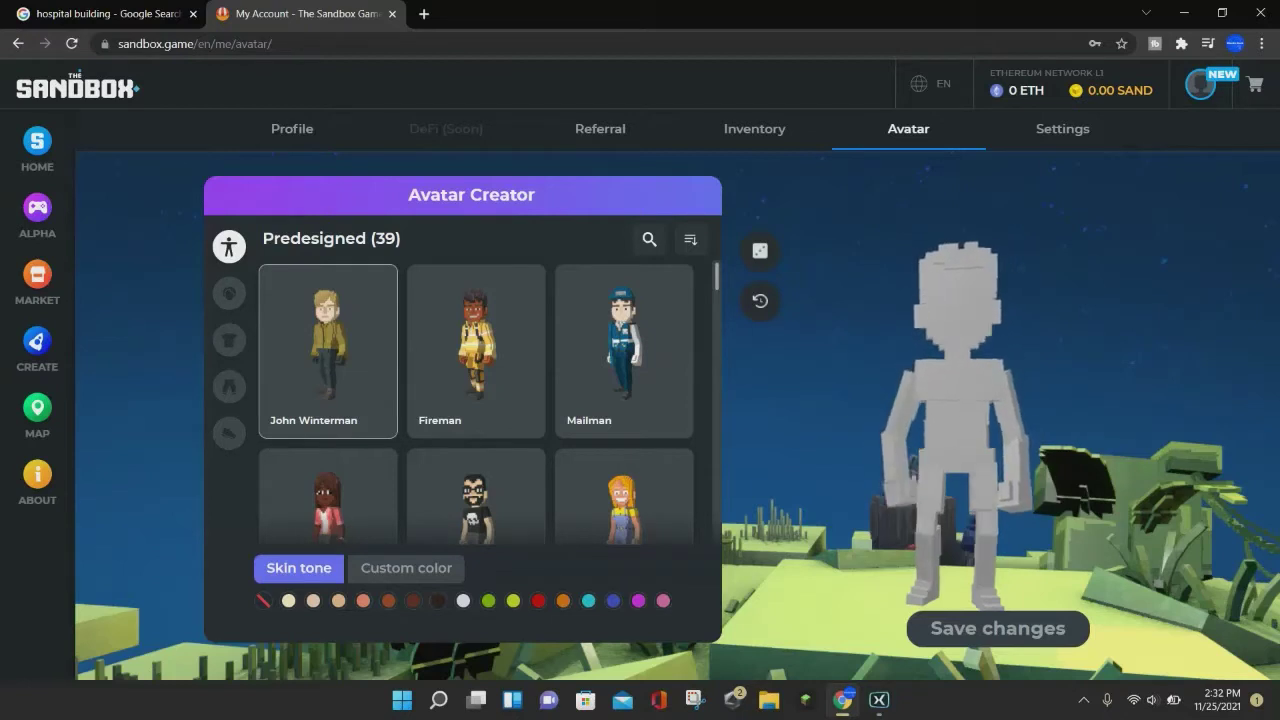
# - Browse the predesigned characters and choose Fireman as the avatar's base
pyautogui.scroll(-1, 330, 330)
pyautogui.scroll(-4, 476, 400)
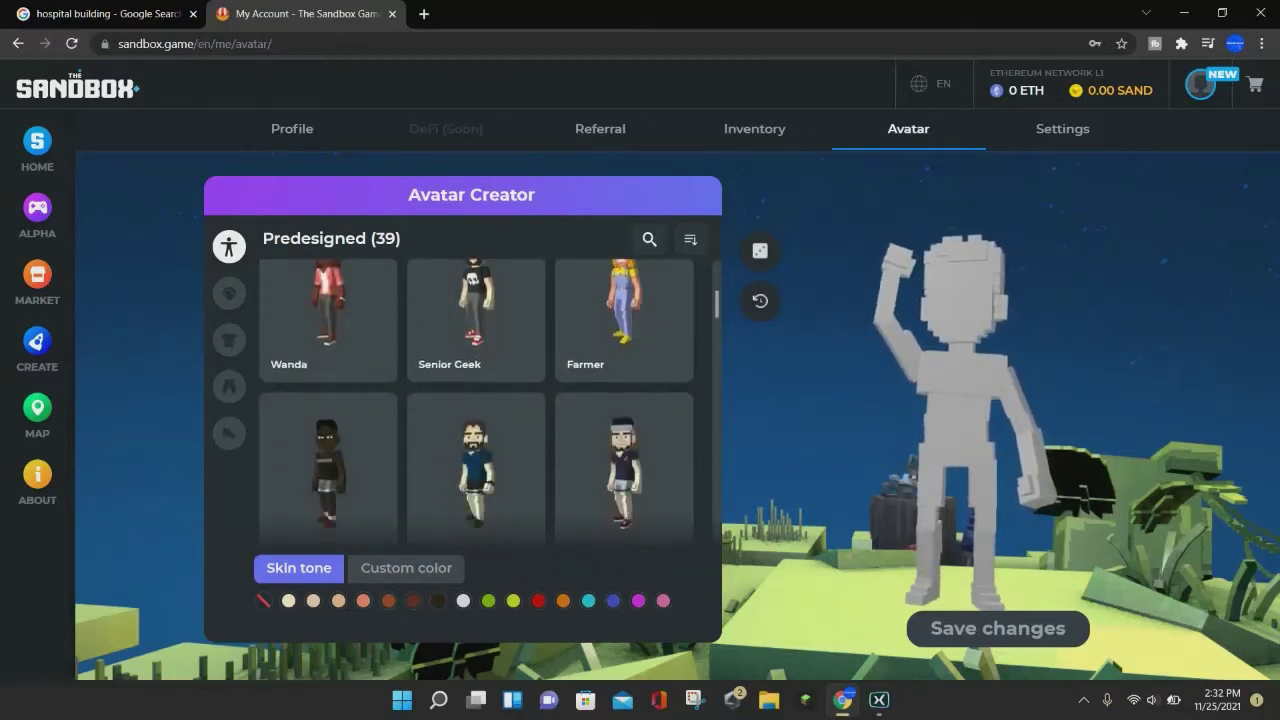
pyautogui.scroll(-2, 476, 330)
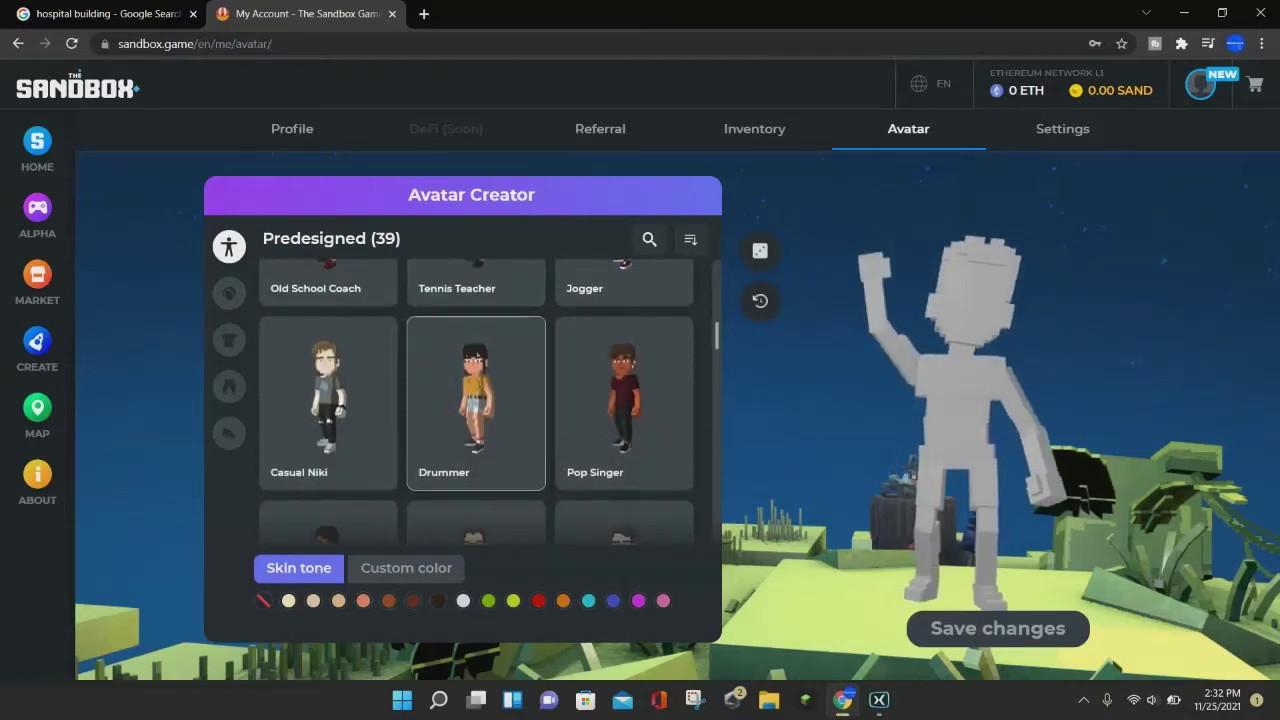
pyautogui.scroll(-2, 476, 340)
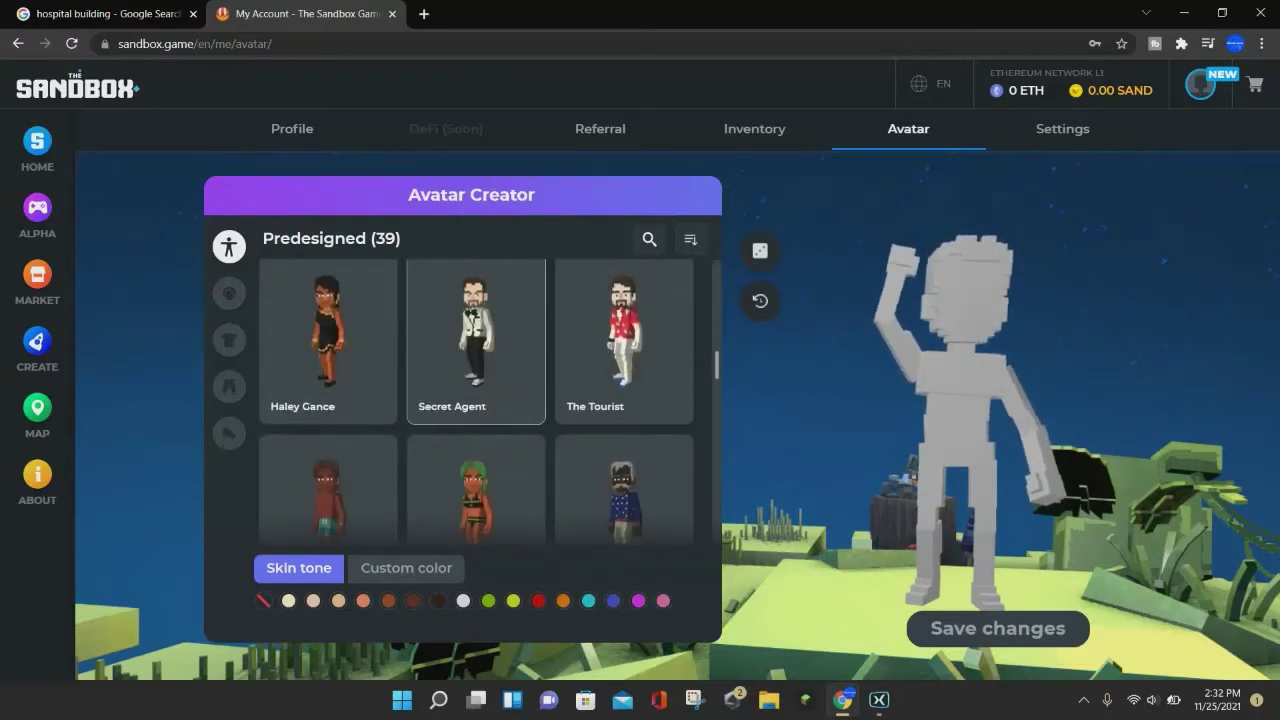
pyautogui.scroll(-2, 476, 340)
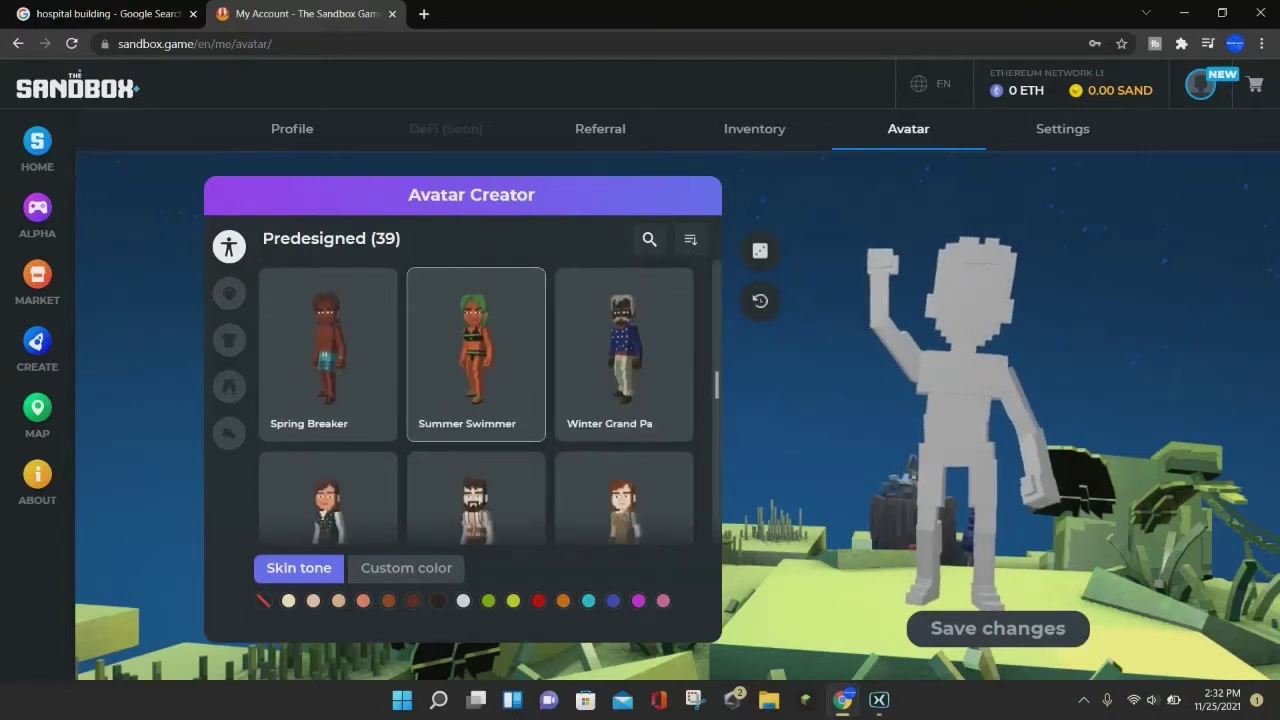
pyautogui.scroll(-2, 476, 340)
pyautogui.scroll(-5, 476, 340)
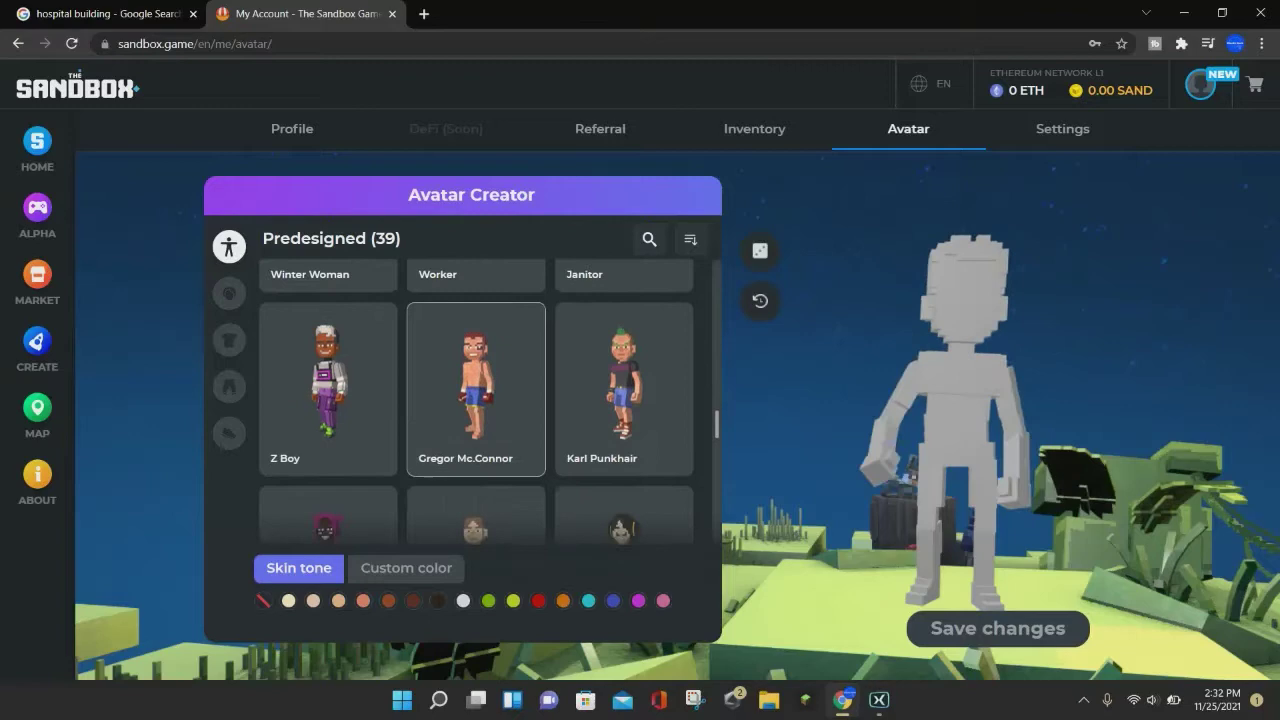
pyautogui.scroll(-3, 476, 340)
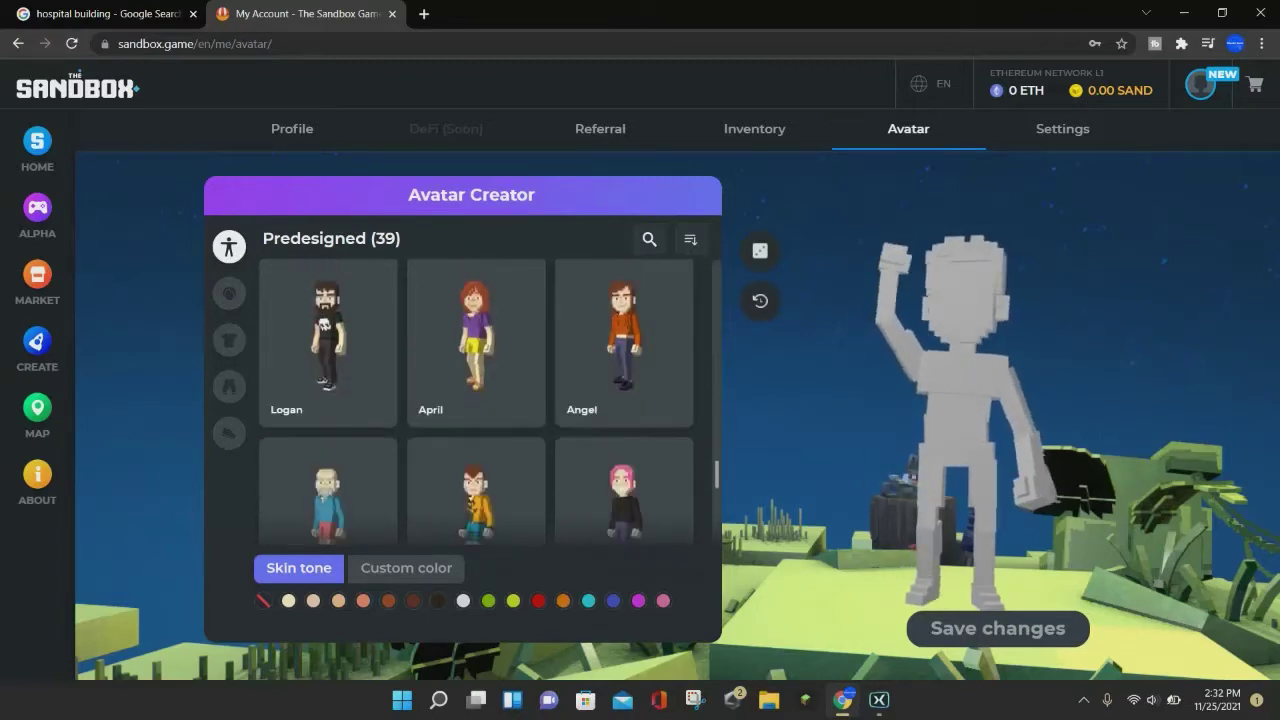
pyautogui.scroll(15, 476, 340)
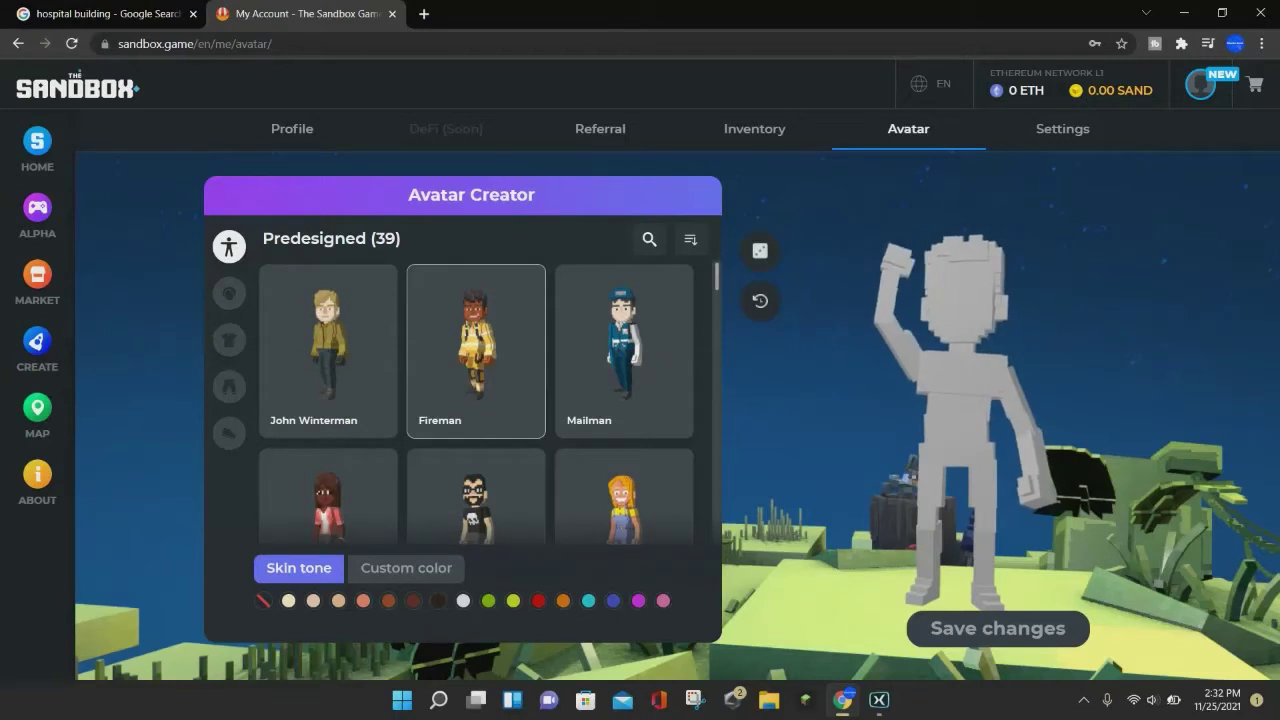
pyautogui.click(476, 350)
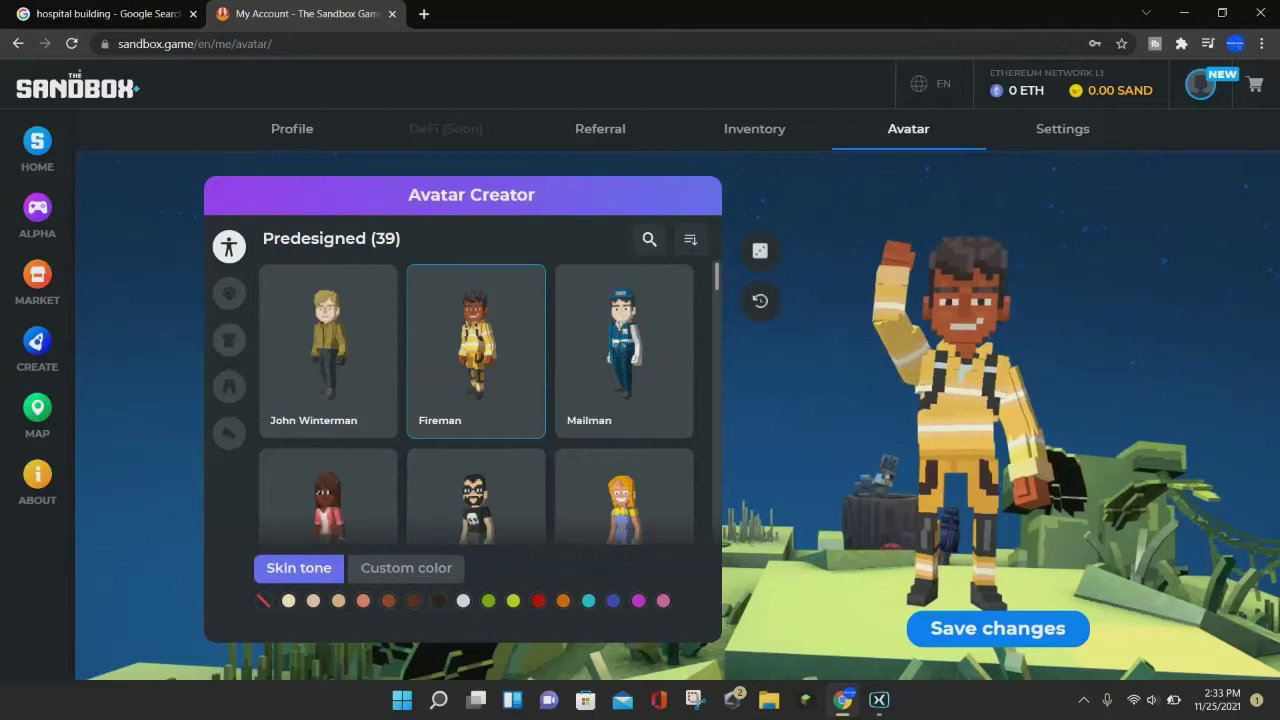
# - Replace the avatar's head with the Mail Delivery head
pyautogui.click(229, 293)
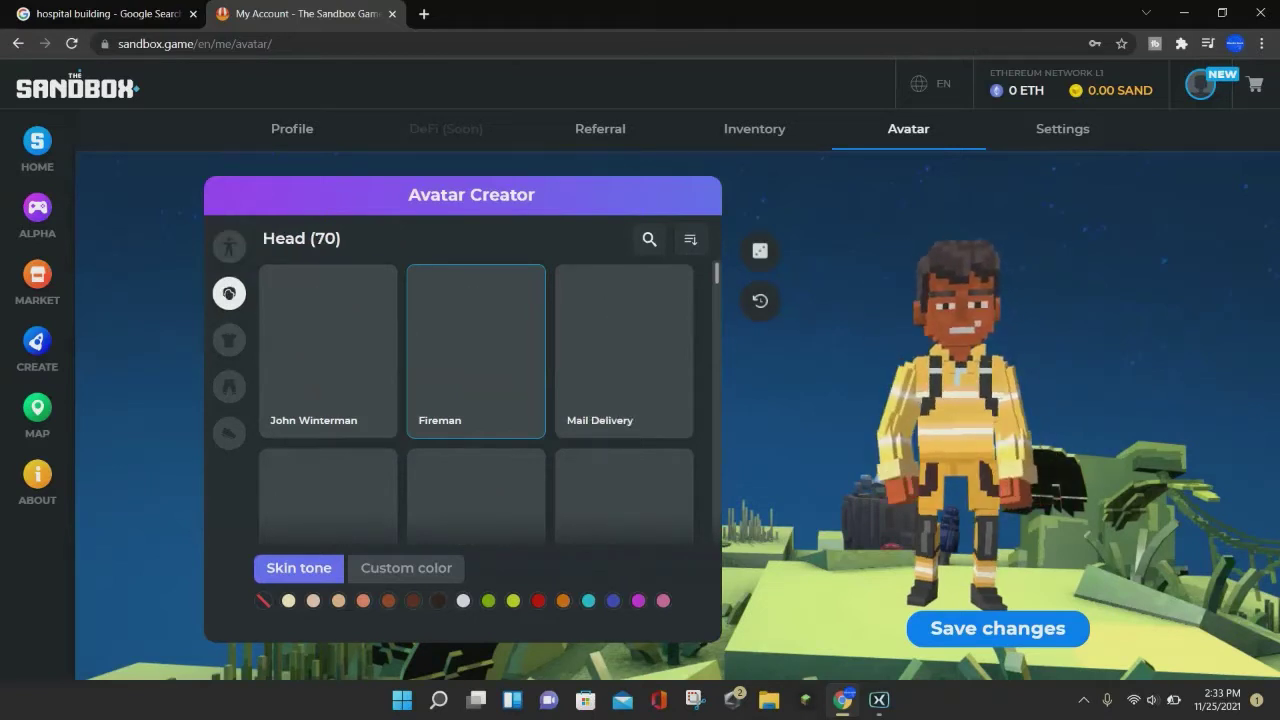
pyautogui.scroll(-3, 476, 410)
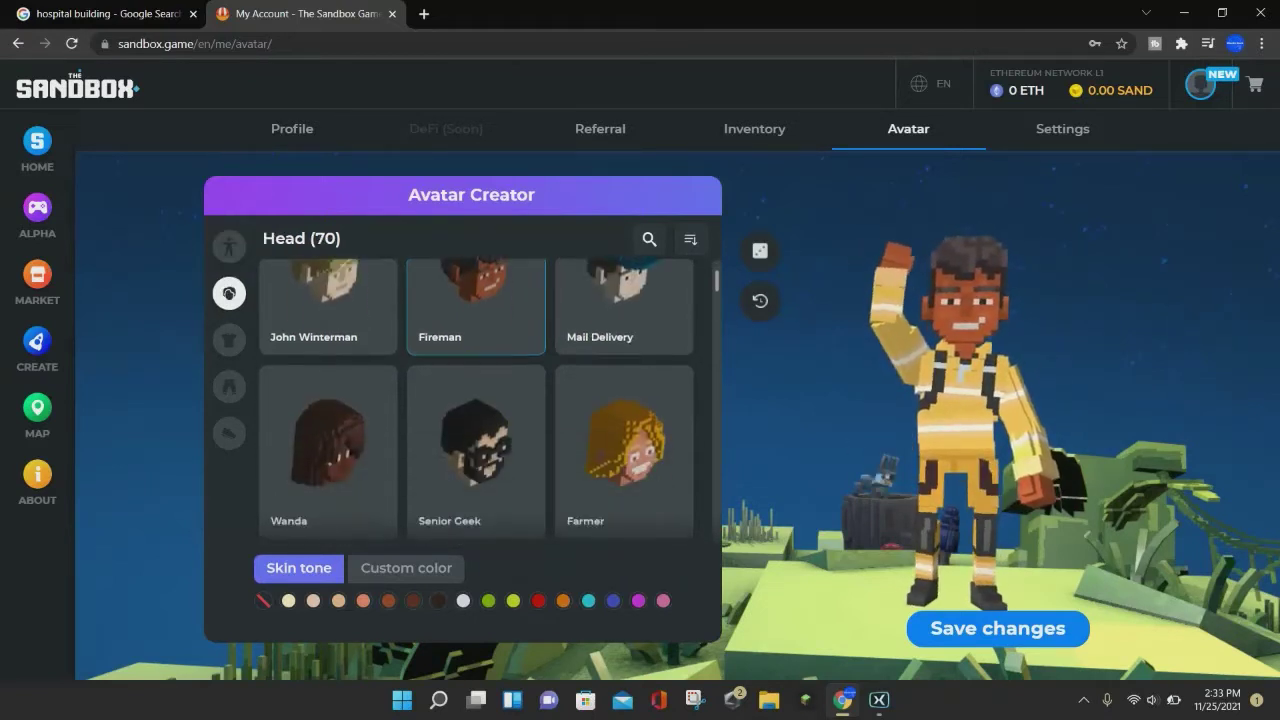
pyautogui.scroll(3, 476, 460)
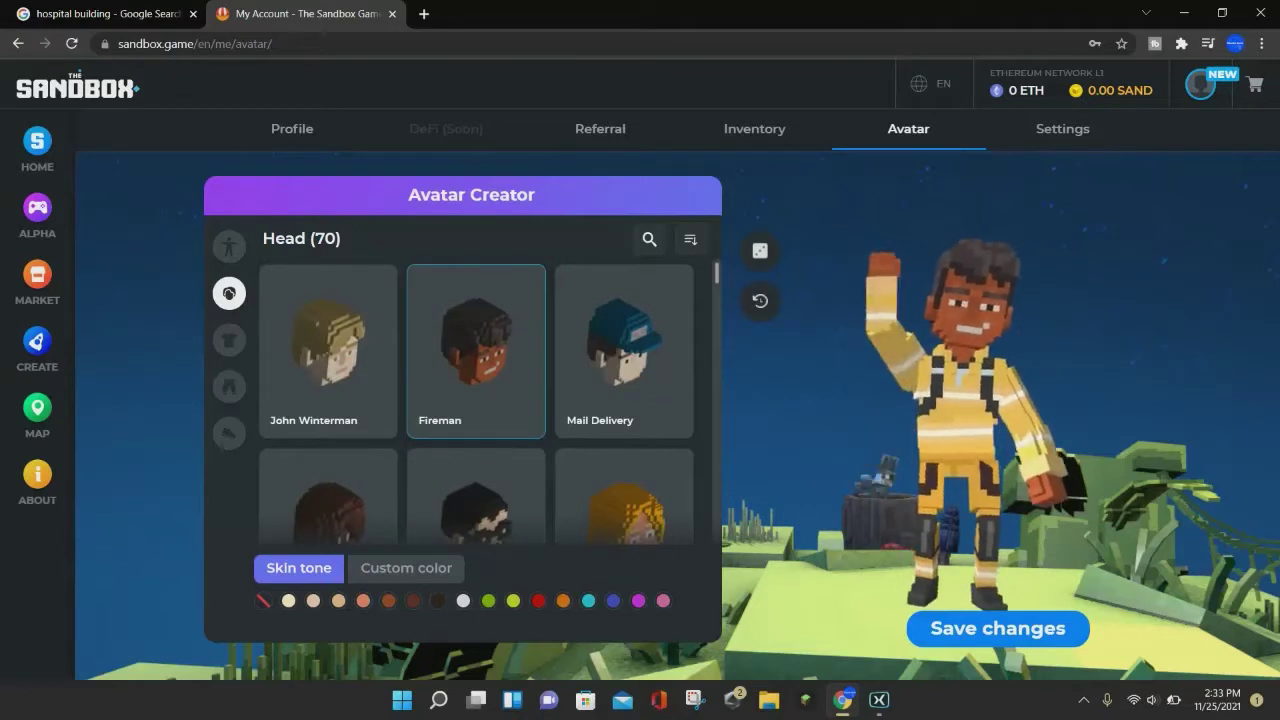
pyautogui.scroll(-3, 476, 400)
pyautogui.scroll(3, 476, 400)
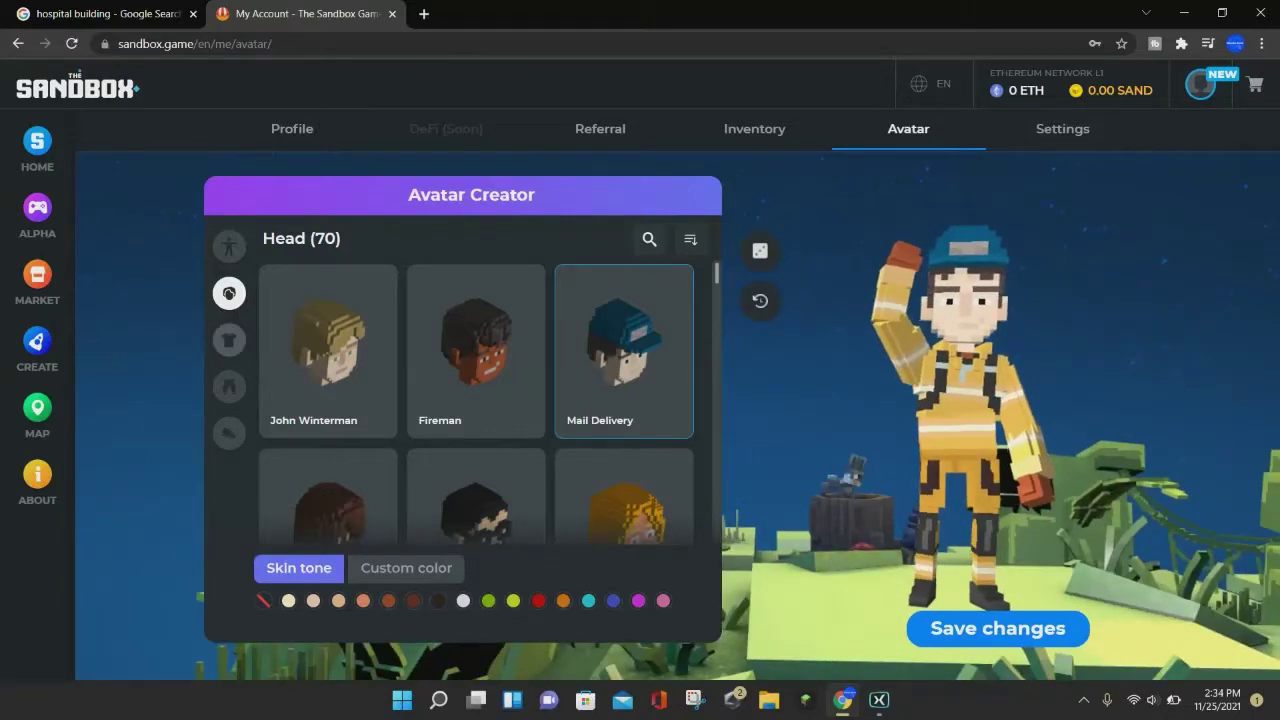
# - Look through the shirts and pants available for the avatar
pyautogui.click(229, 340)
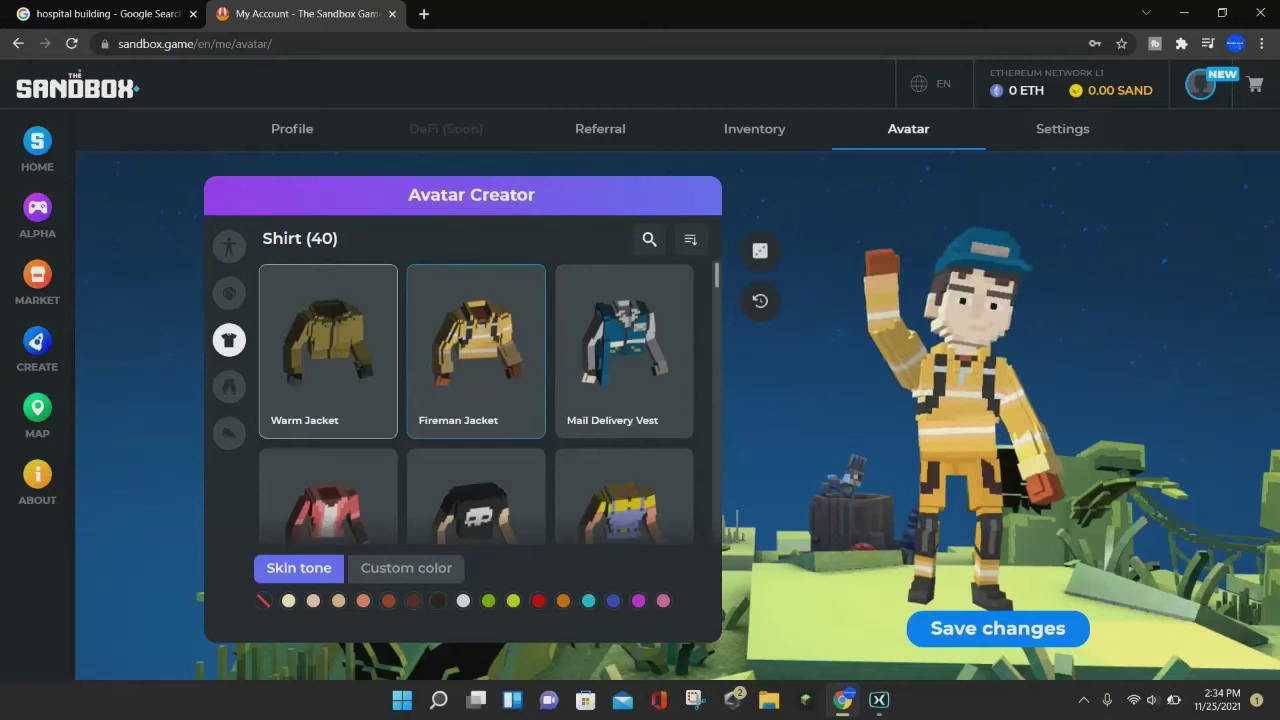
pyautogui.scroll(-1, 400, 400)
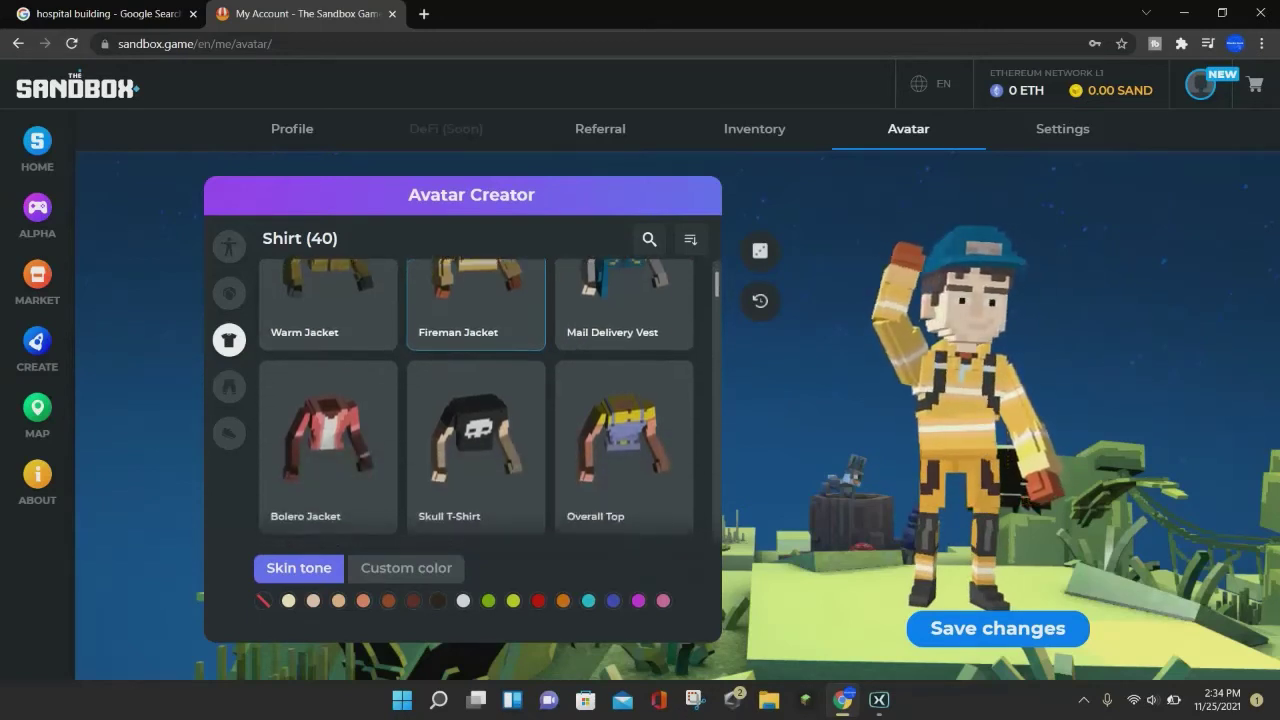
pyautogui.scroll(-1, 476, 400)
pyautogui.click(229, 386)
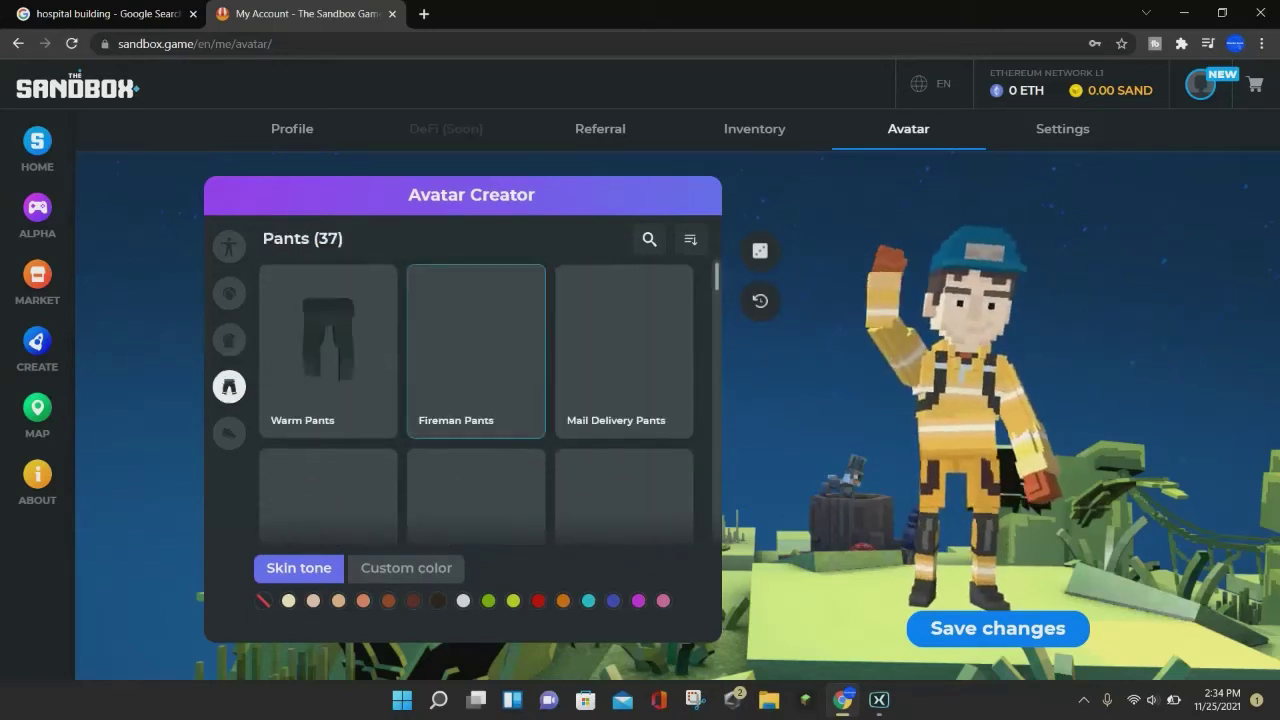
# - Examine the range of shoes available for the avatar, including the custom pairs at the end of the list
pyautogui.click(229, 432)
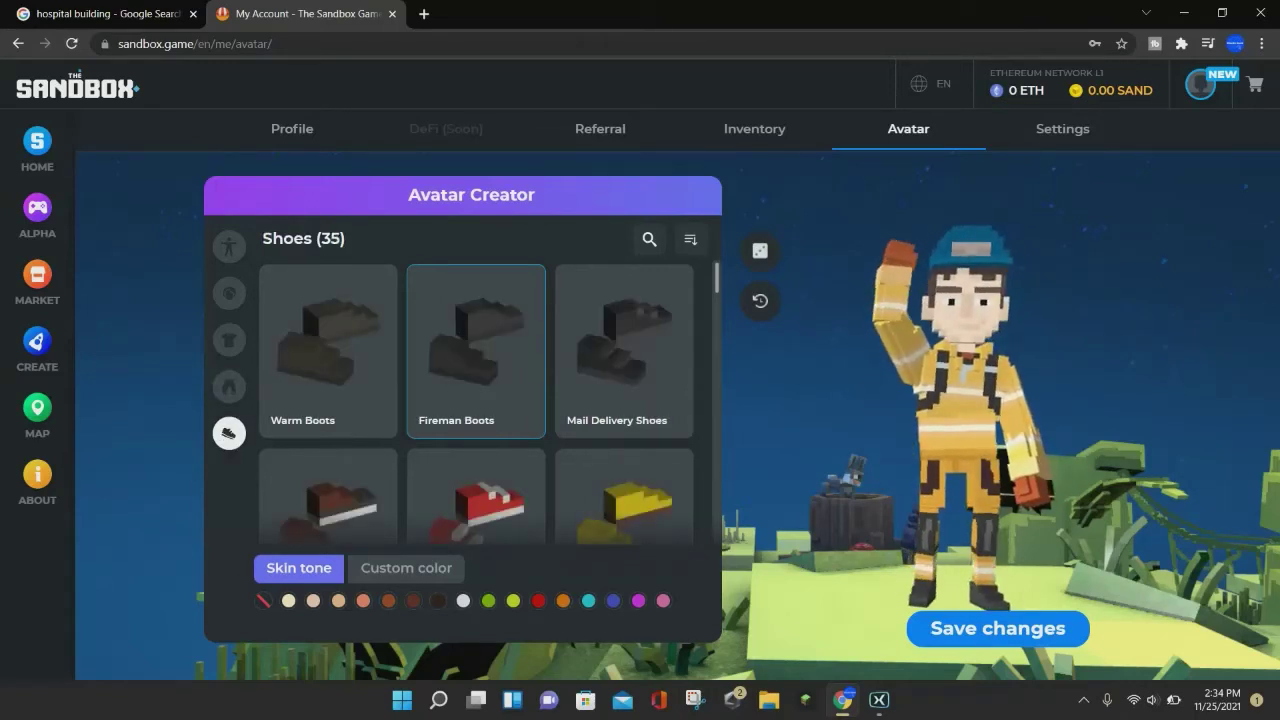
pyautogui.scroll(-10, 476, 400)
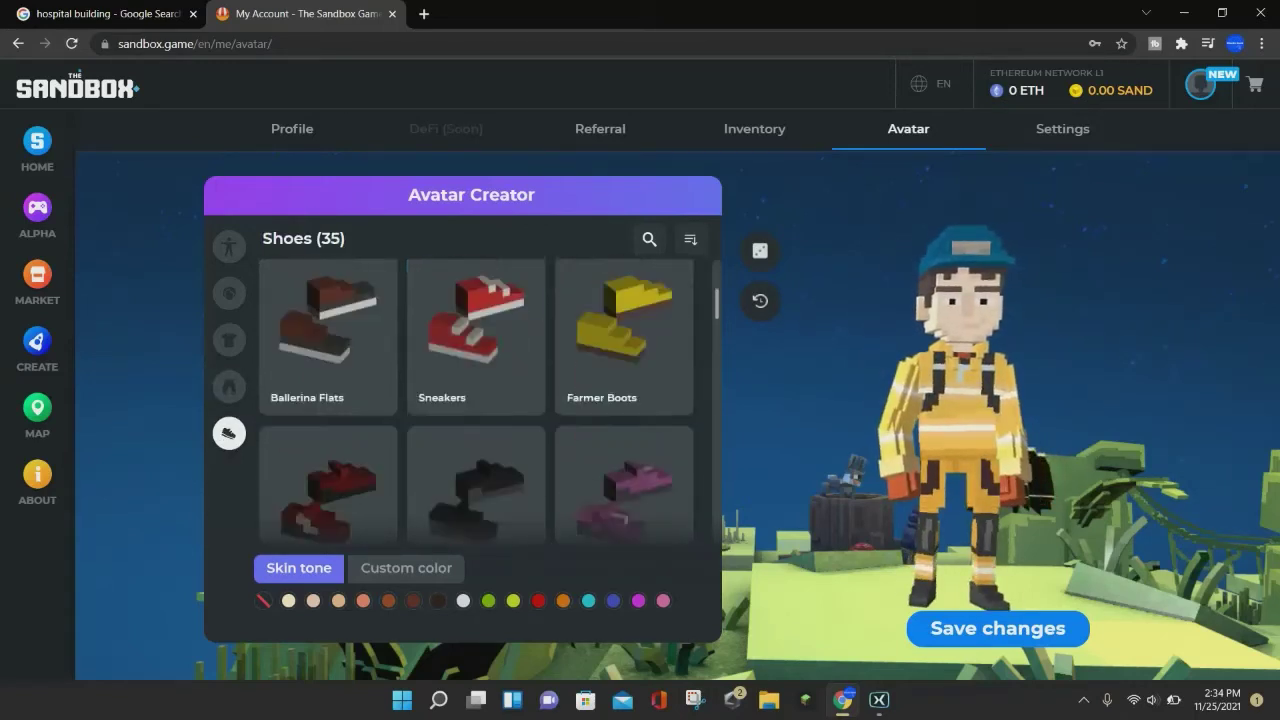
pyautogui.scroll(10, 476, 400)
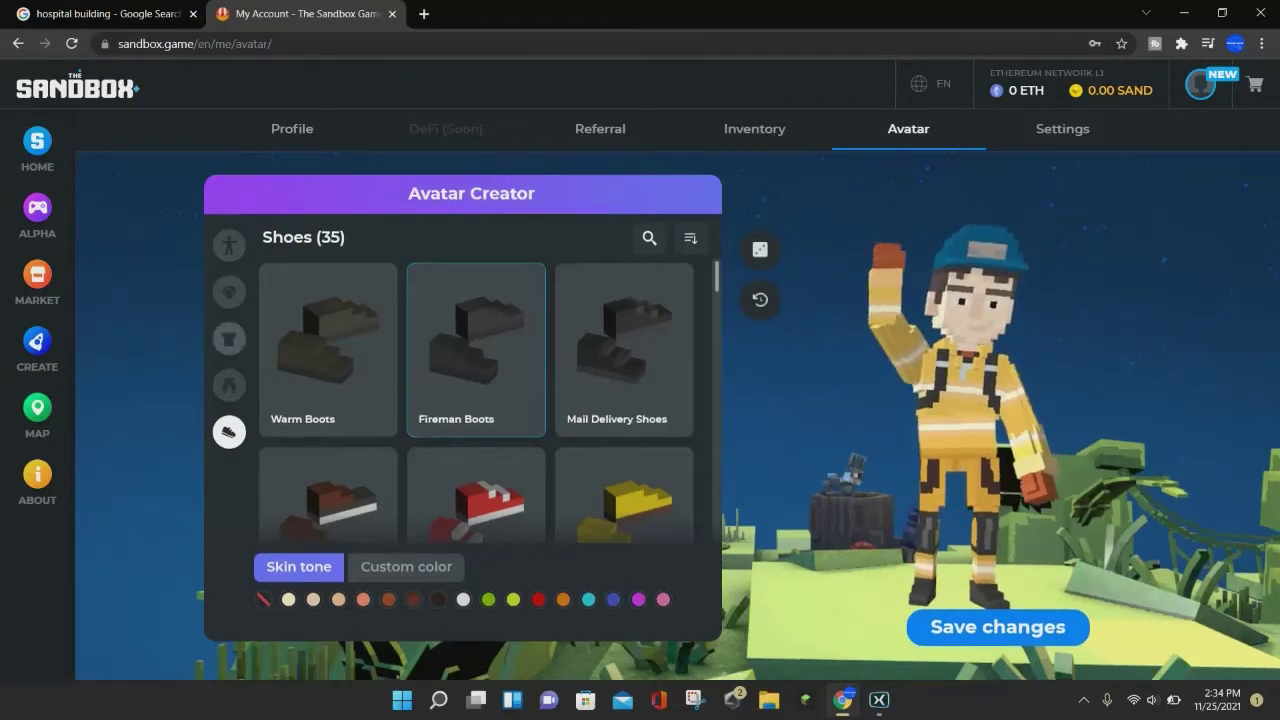
pyautogui.scroll(-1, 229, 335)
pyautogui.scroll(1, 677, 420)
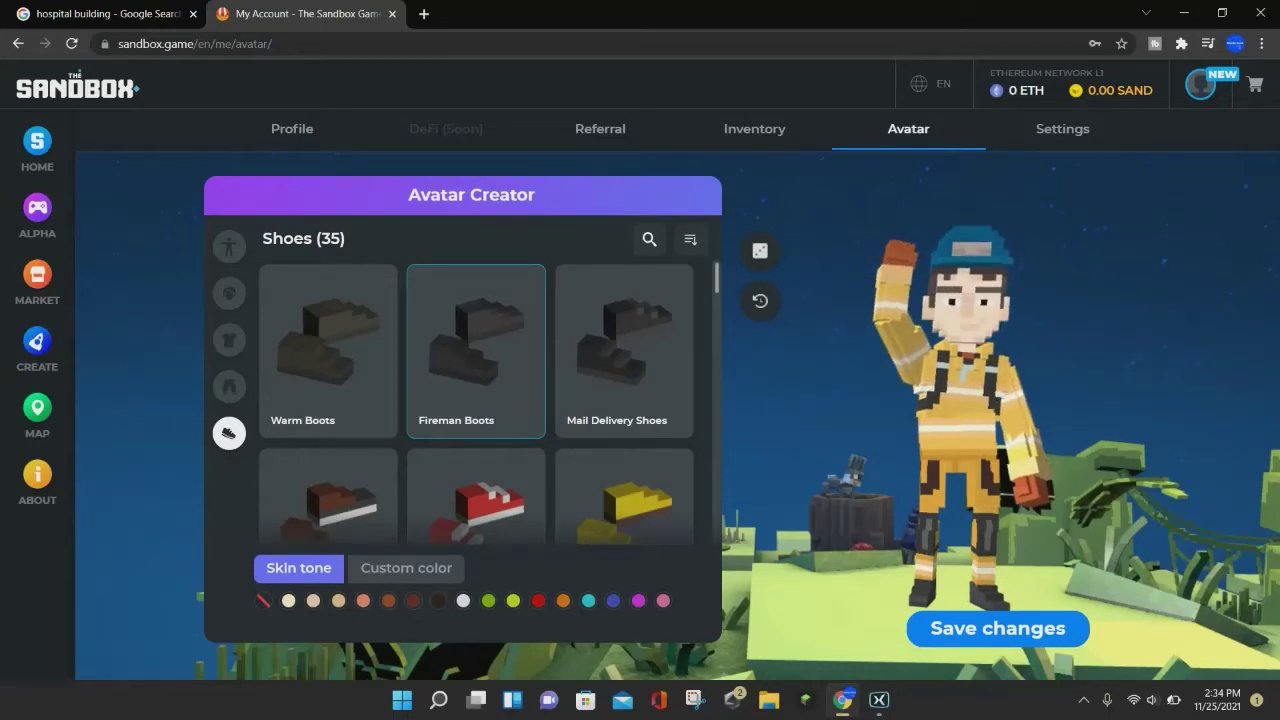
pyautogui.scroll(-4, 476, 404)
pyautogui.scroll(4, 476, 404)
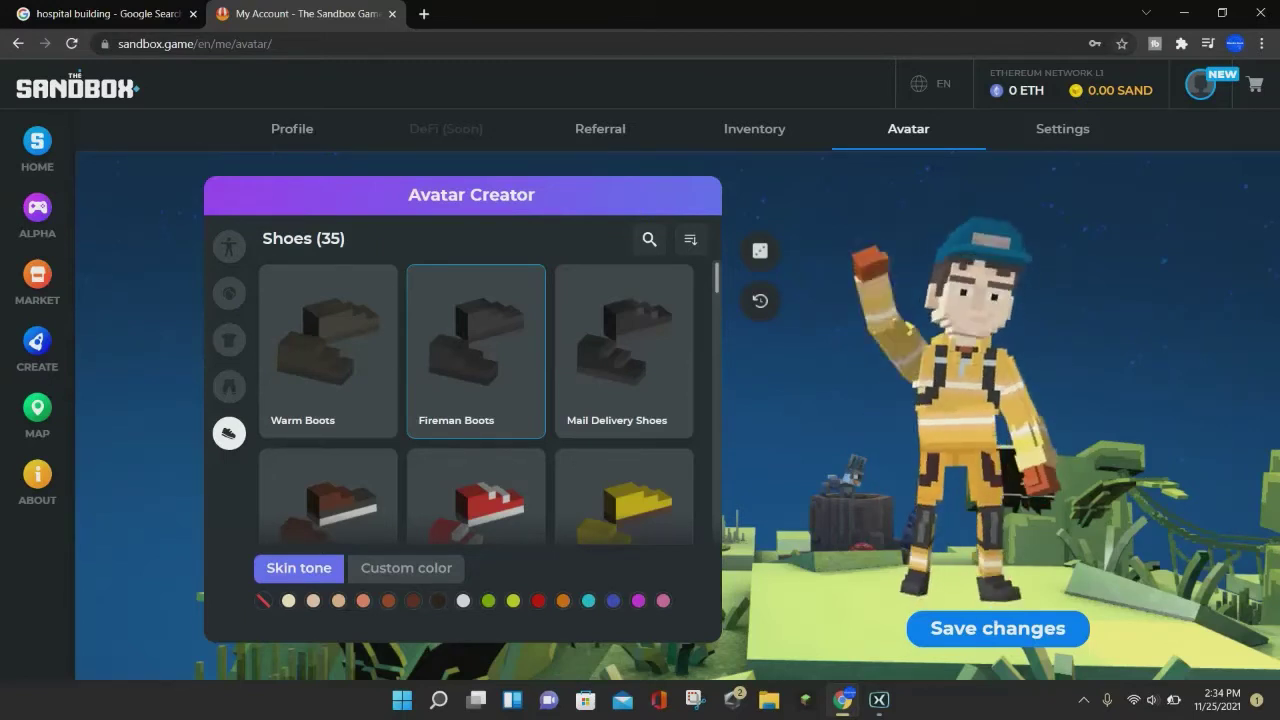
pyautogui.scroll(-10, 476, 400)
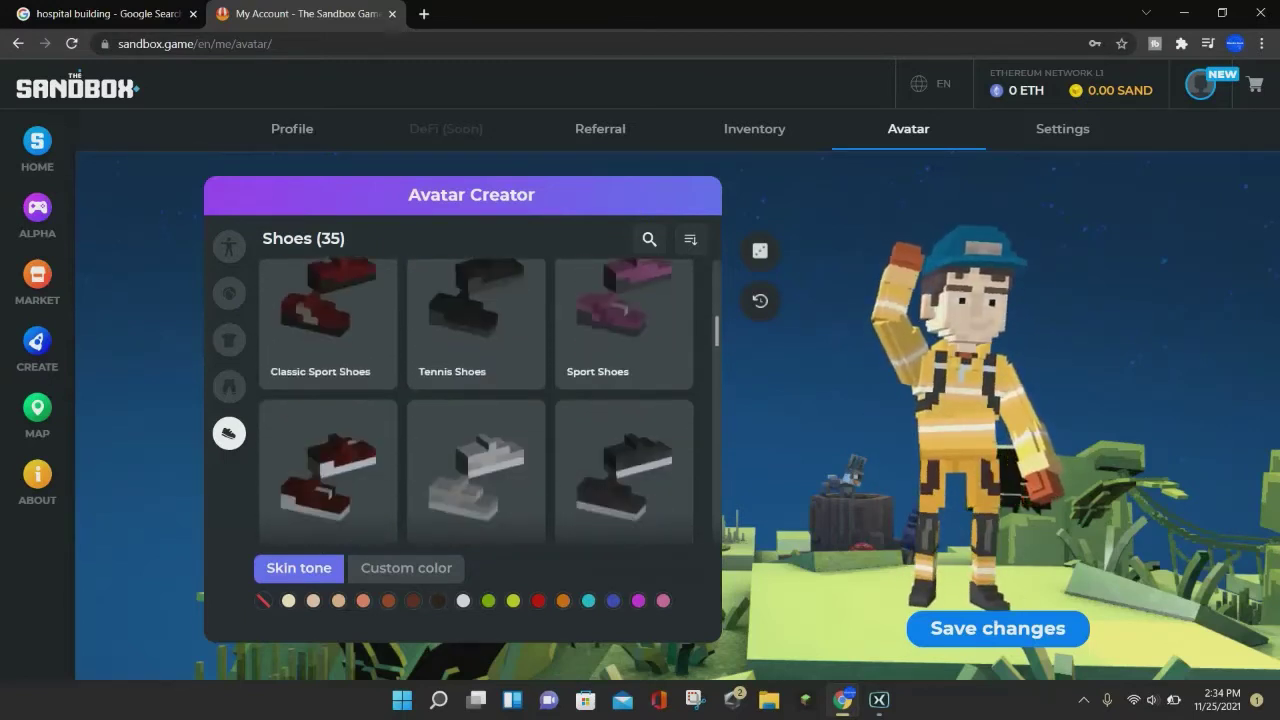
pyautogui.scroll(-8, 476, 400)
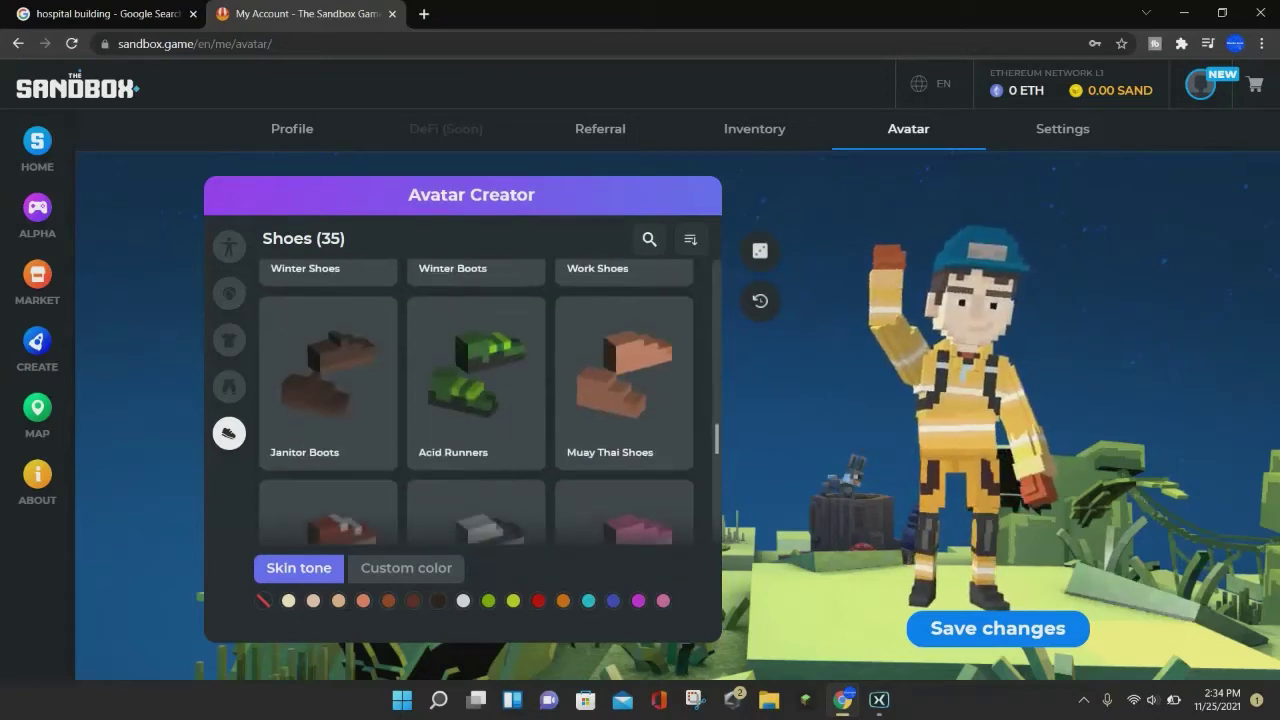
pyautogui.scroll(-3, 476, 400)
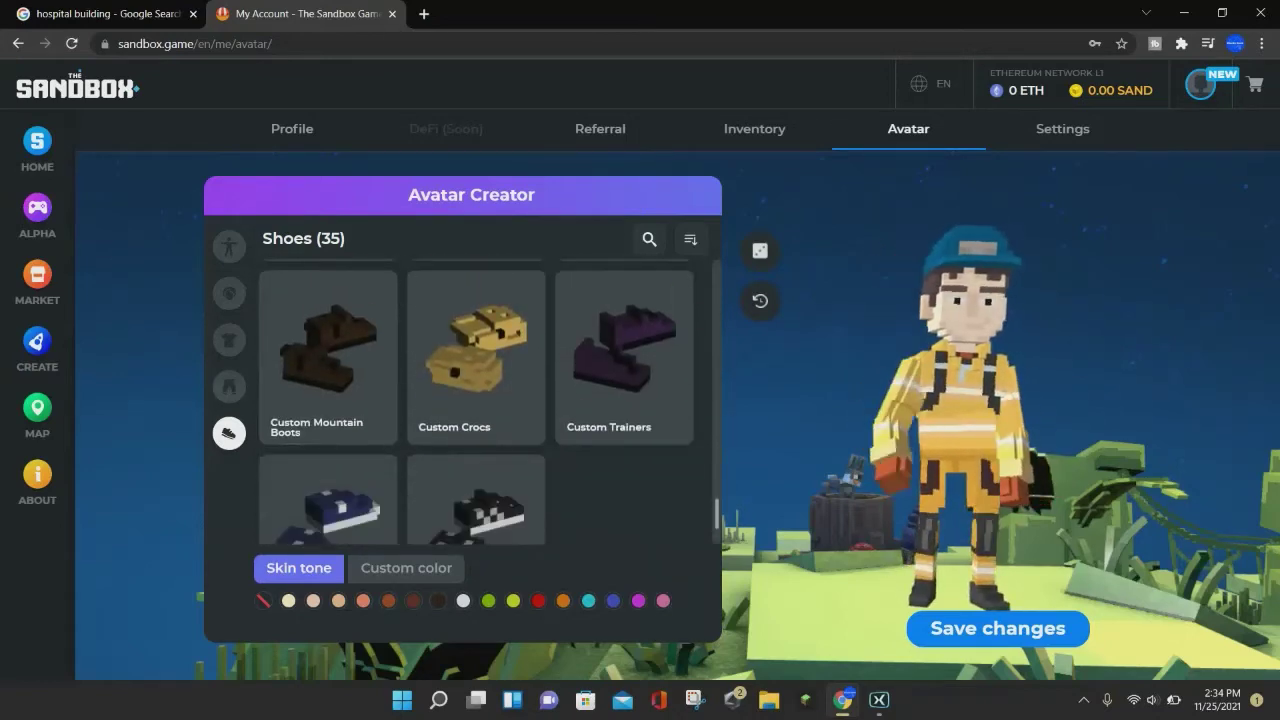
pyautogui.scroll(20, 476, 400)
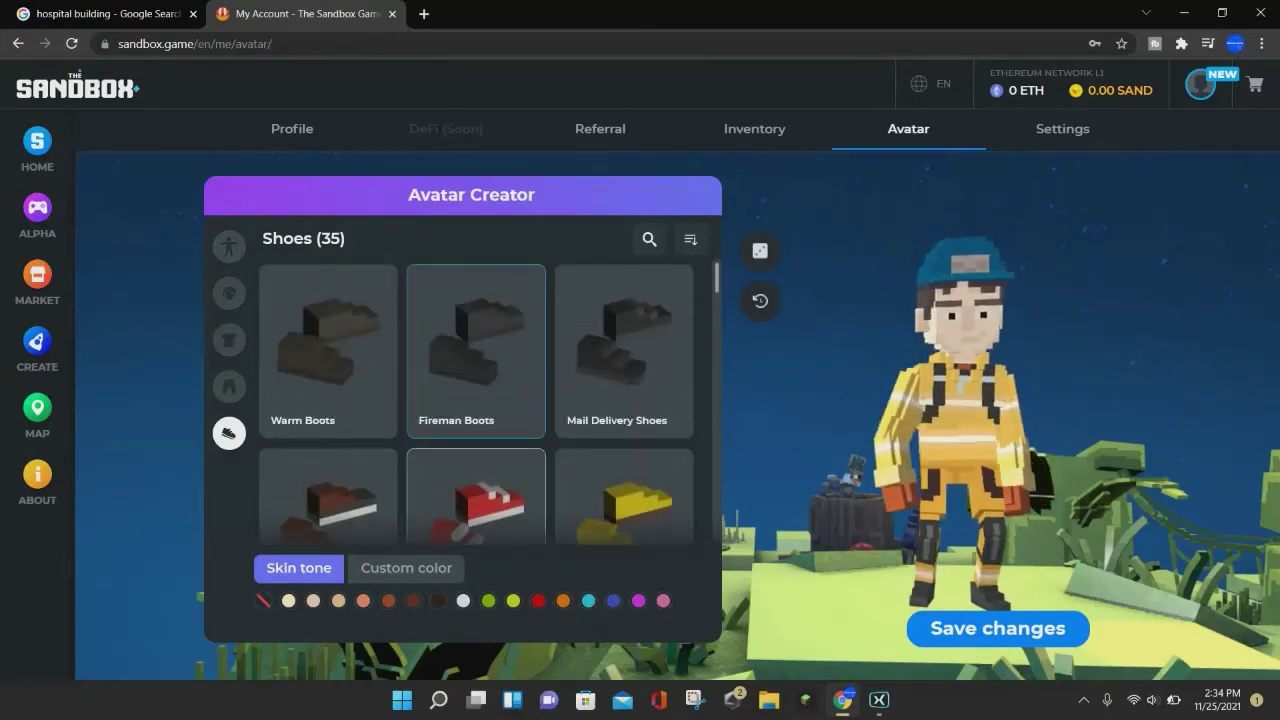
pyautogui.scroll(-2, 476, 400)
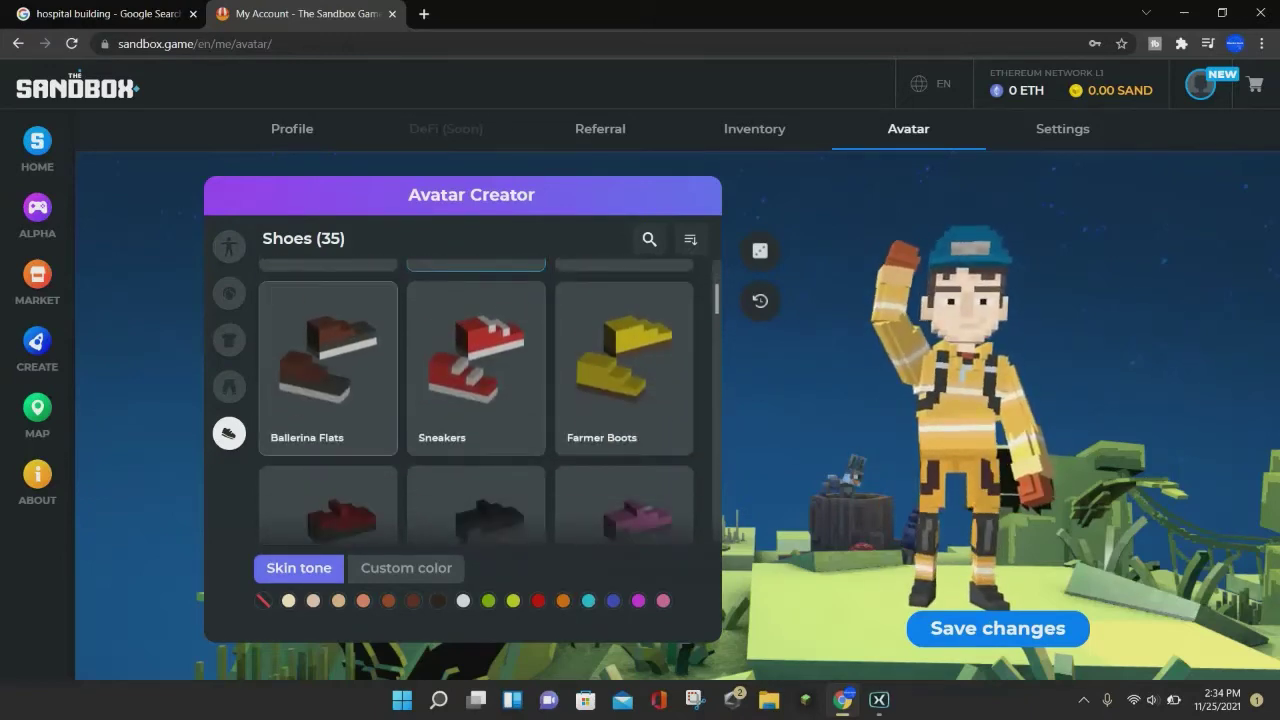
# - Compare the custom color and skin tone options, and give the avatar a light tan skin tone
pyautogui.click(406, 568)
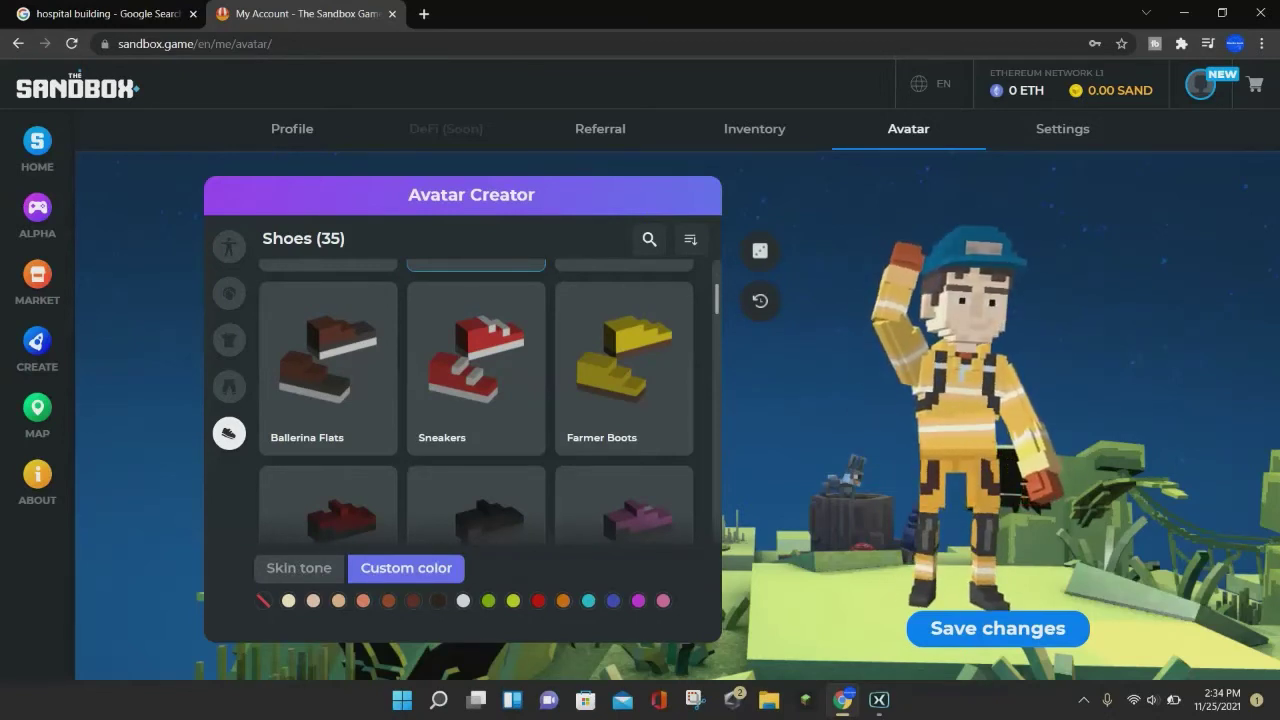
pyautogui.click(299, 568)
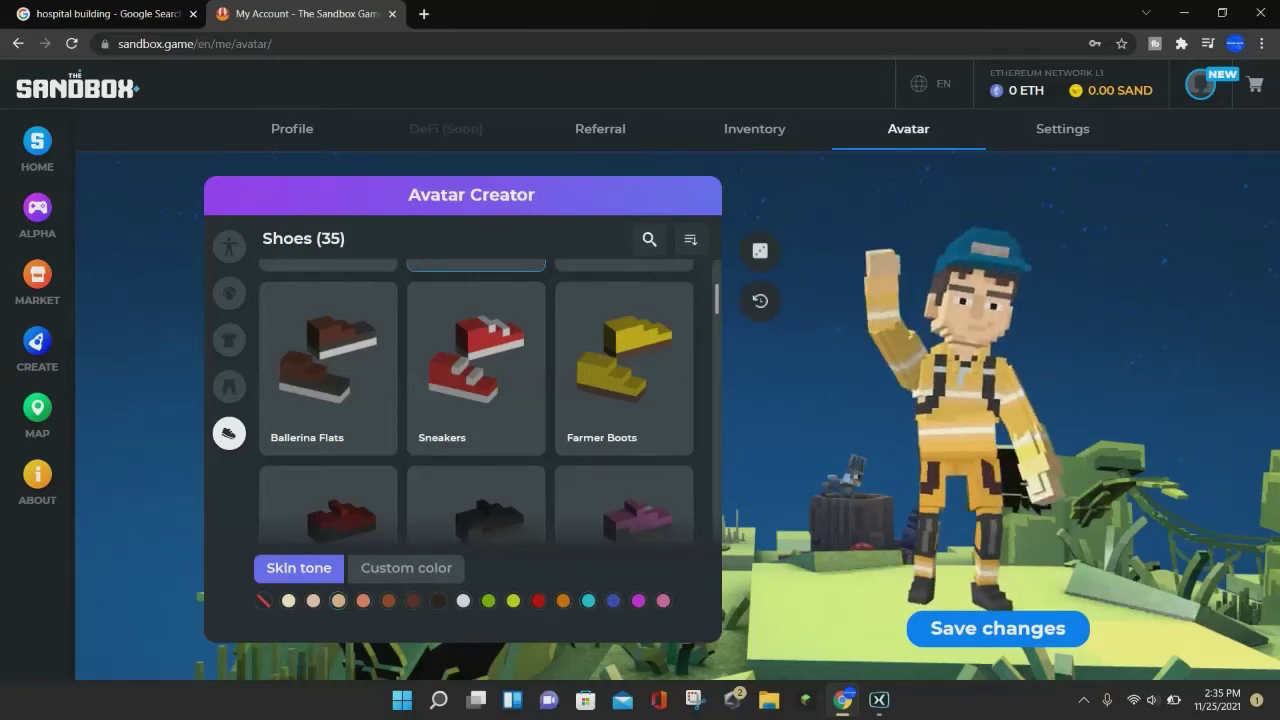
pyautogui.click(363, 601)
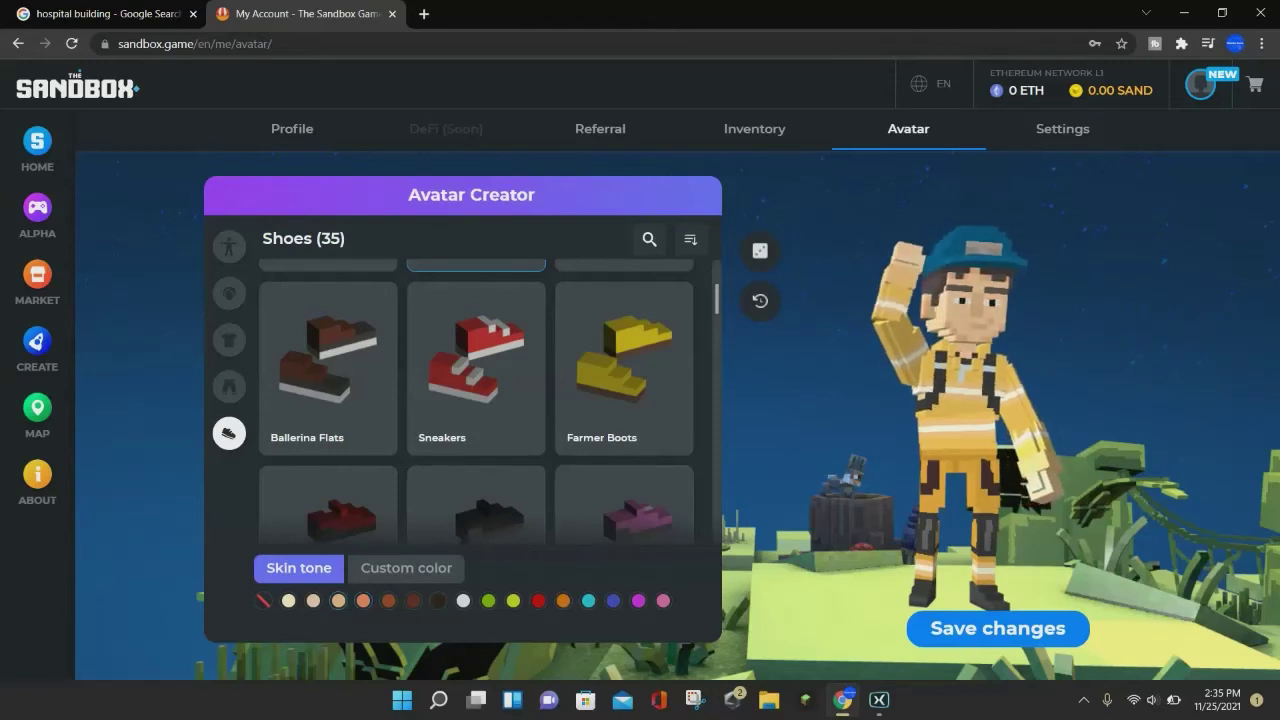
# - Dress the avatar in the Tennis Shirt and return to the predesigned characters
pyautogui.click(229, 340)
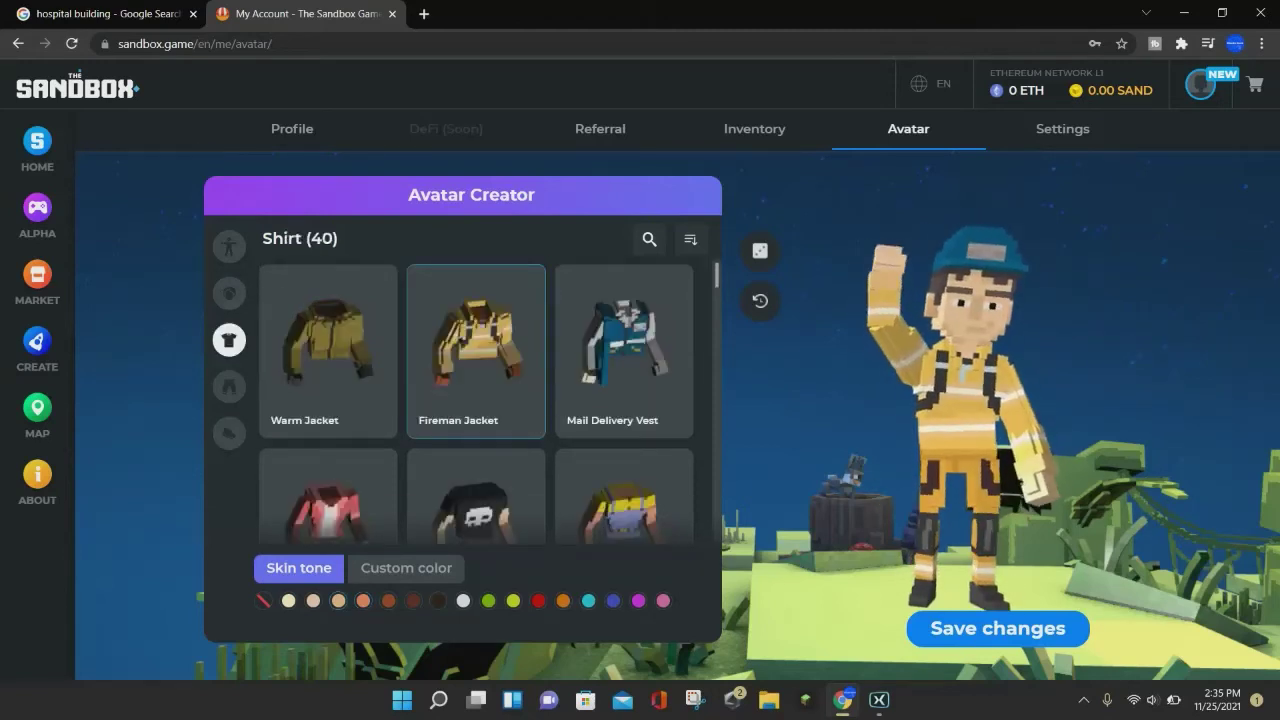
pyautogui.scroll(-5, 476, 400)
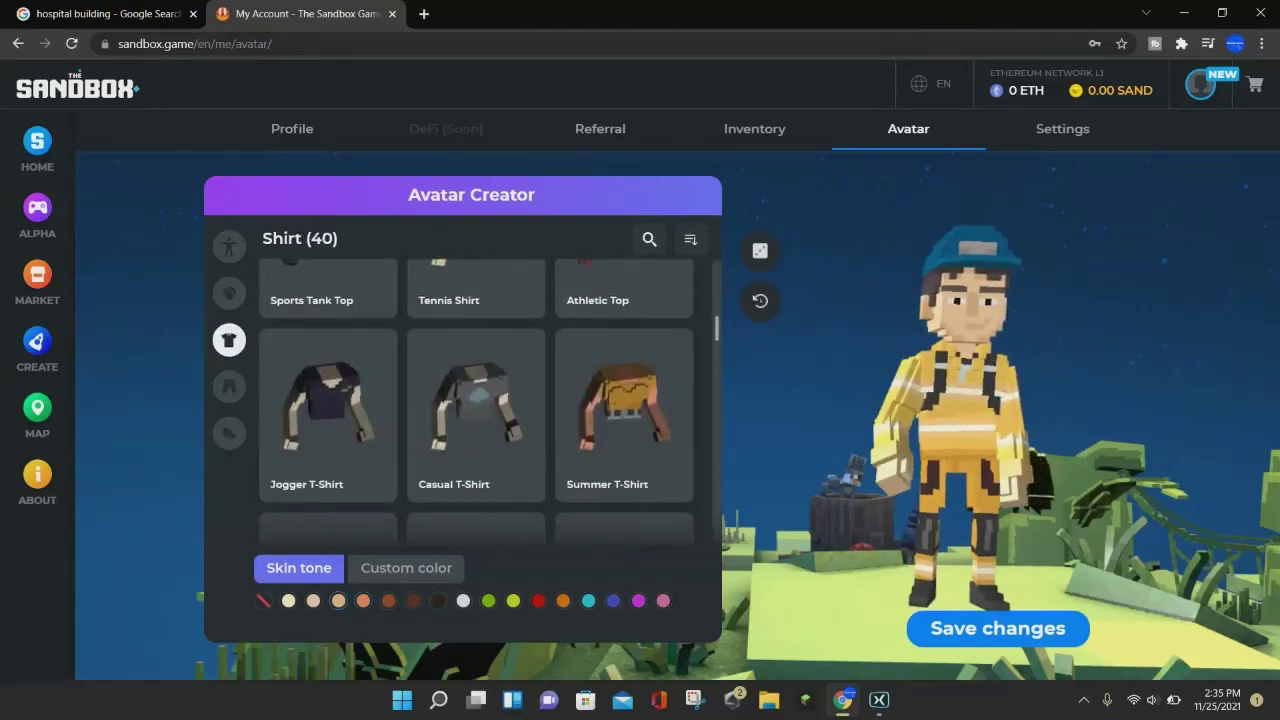
pyautogui.scroll(2, 476, 400)
pyautogui.click(476, 385)
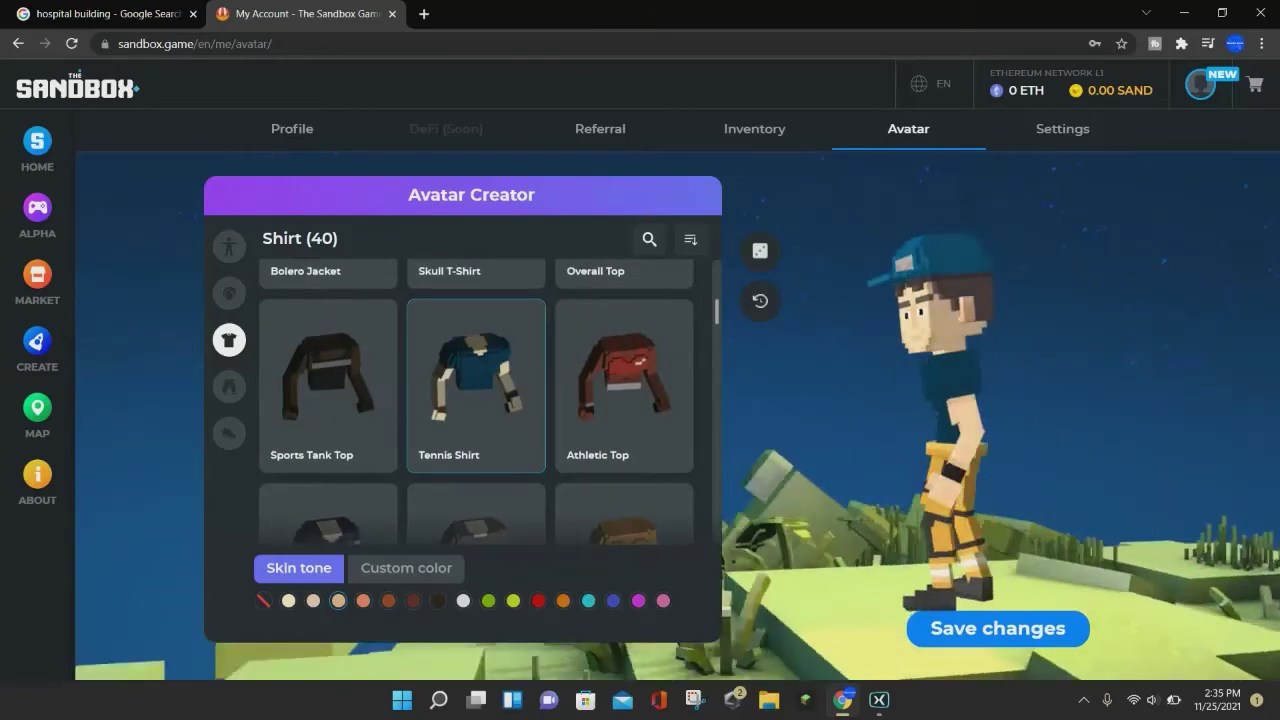
pyautogui.scroll(4, 476, 400)
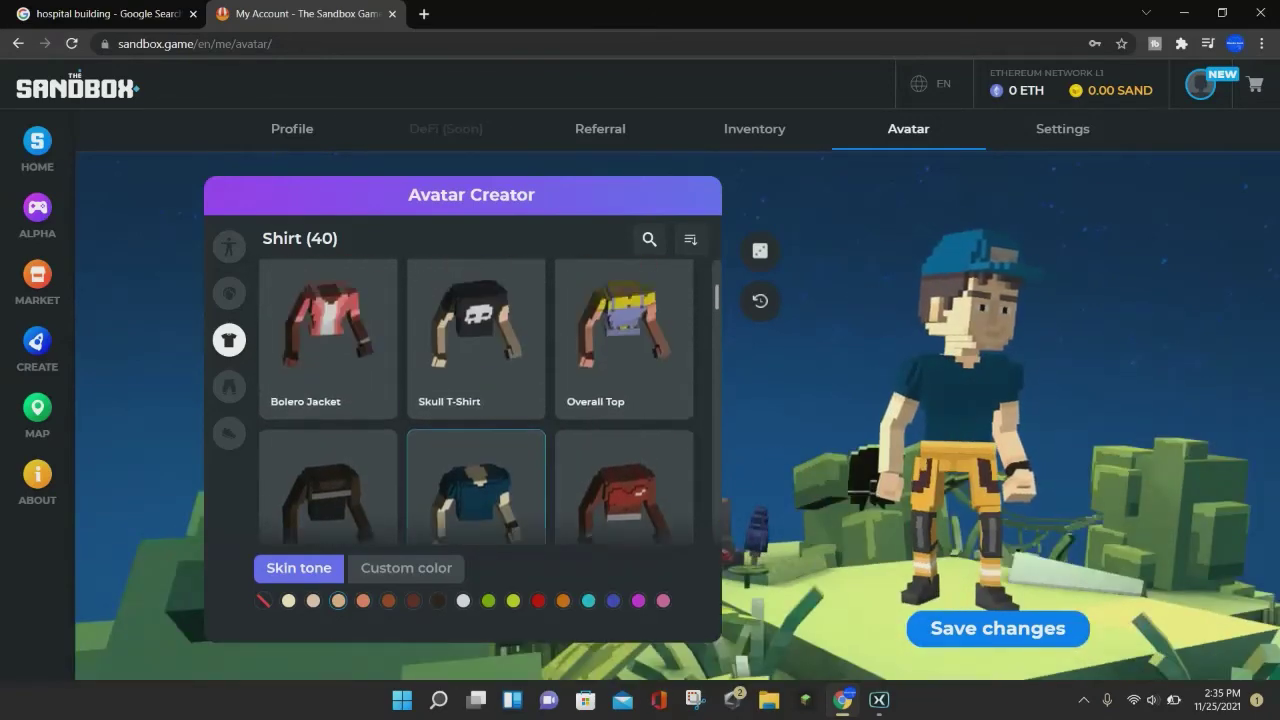
pyautogui.click(229, 247)
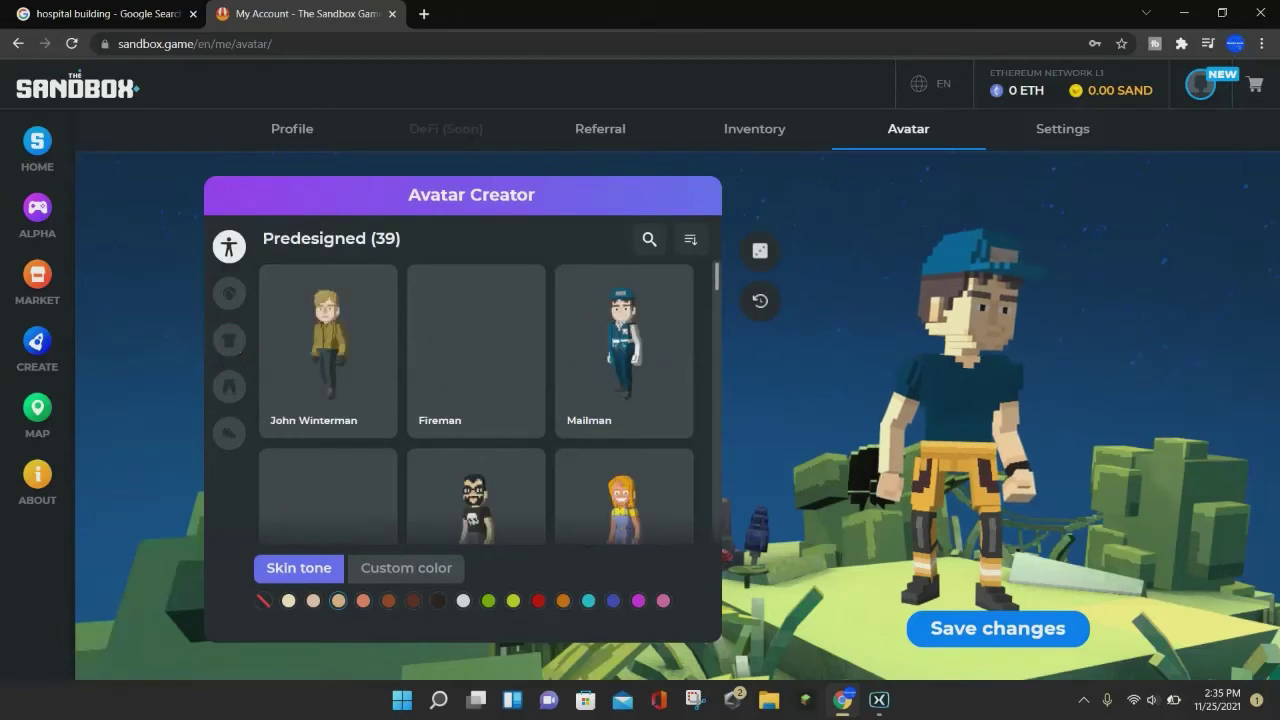
# - Browse further through the predesigned characters, and put the red Sneakers on the avatar
pyautogui.scroll(-4, 476, 350)
pyautogui.scroll(-5, 476, 400)
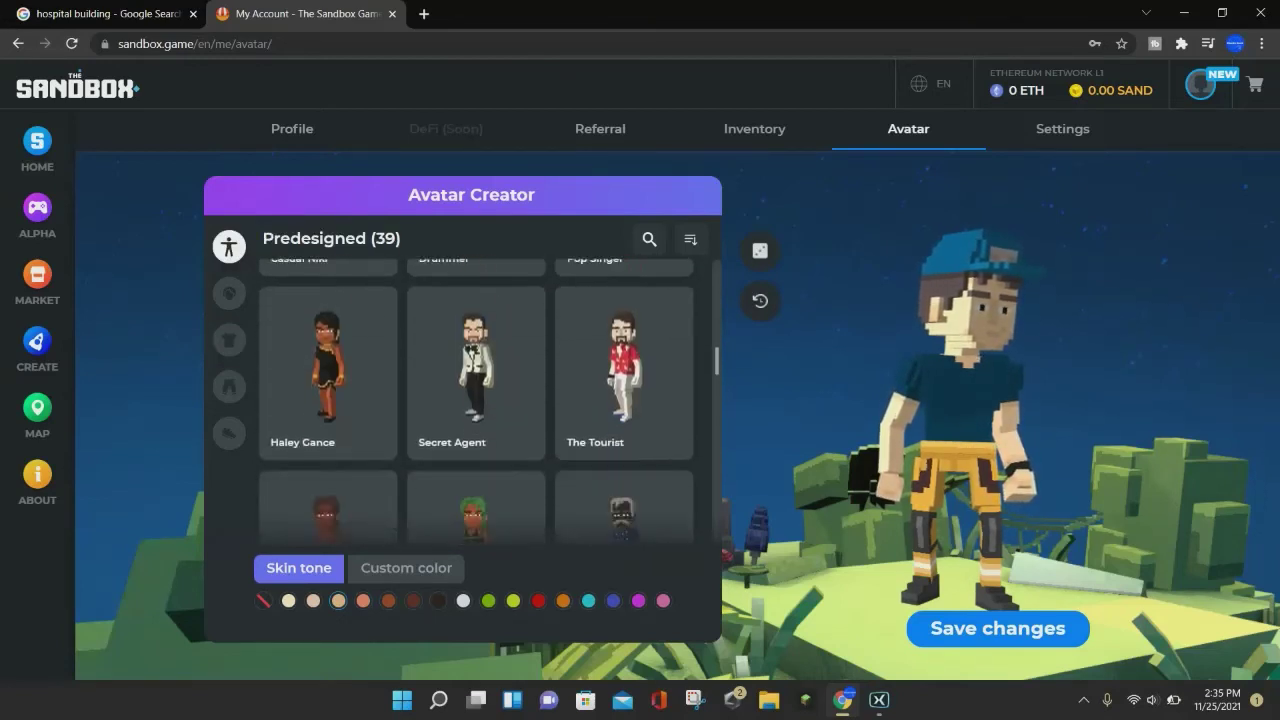
pyautogui.click(229, 433)
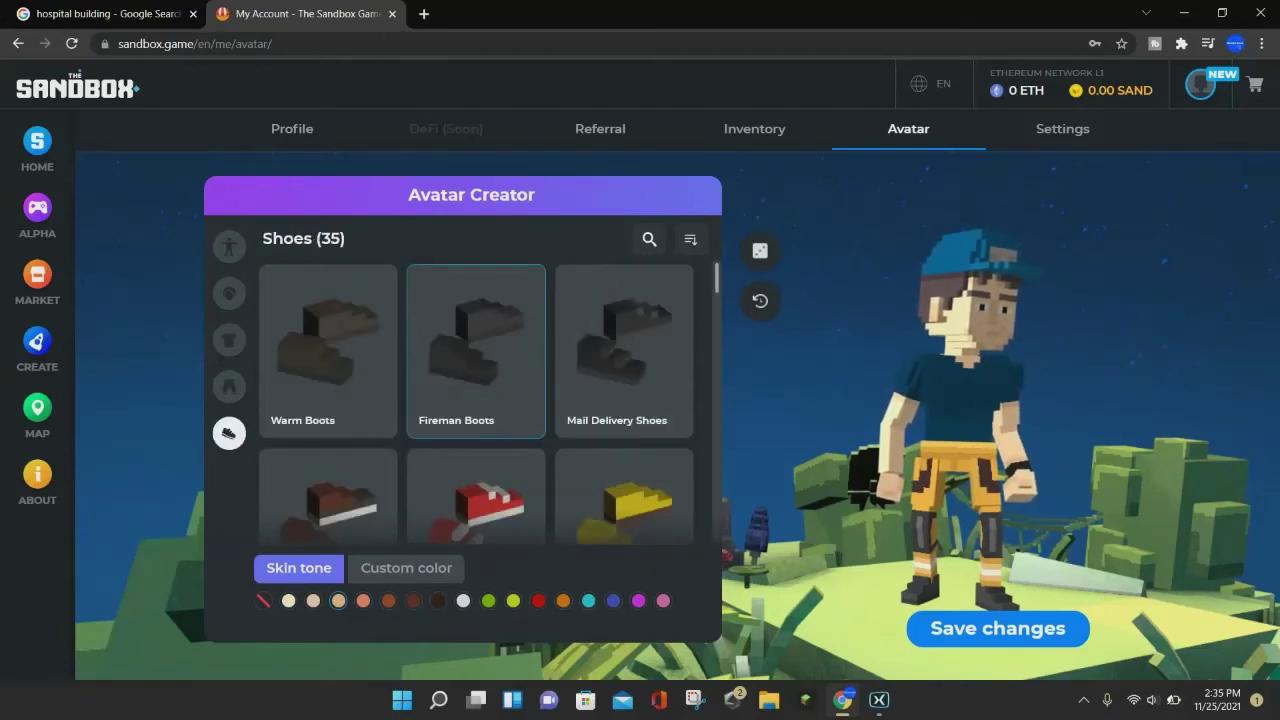
pyautogui.scroll(-1, 476, 400)
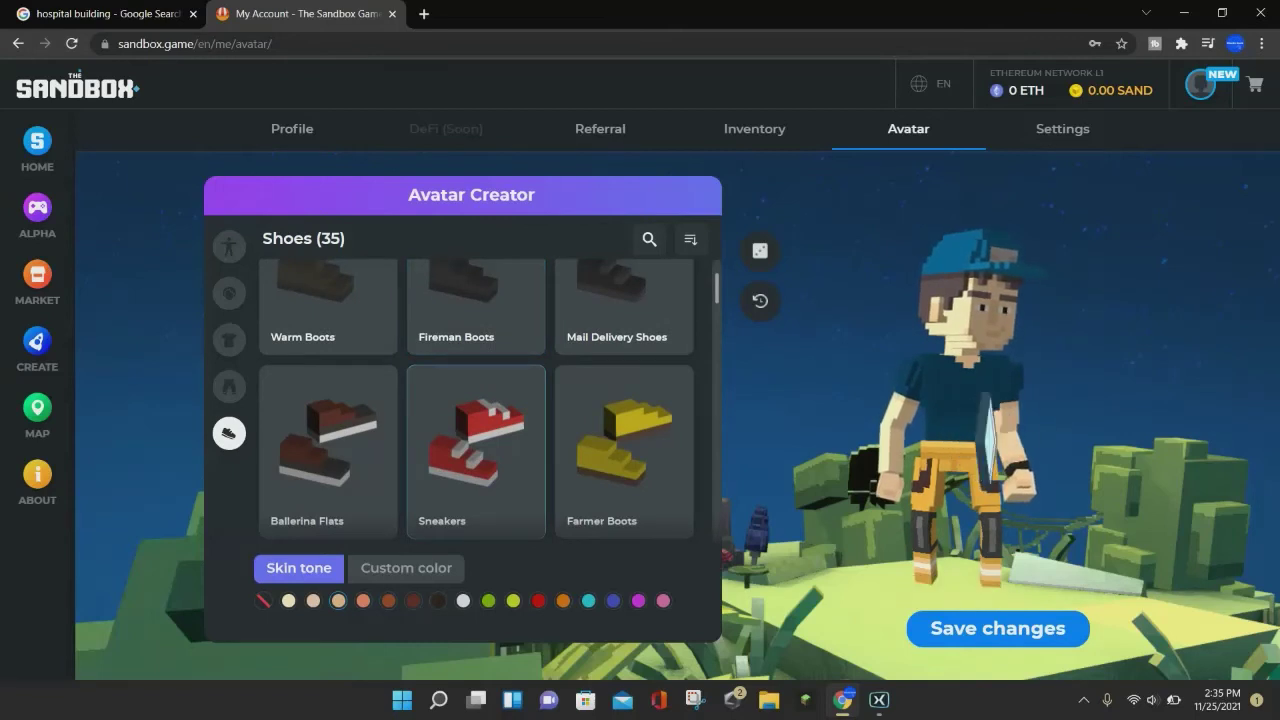
# - Dress the avatar in the Tennis Shorts and save the changes to the avatar
pyautogui.click(229, 387)
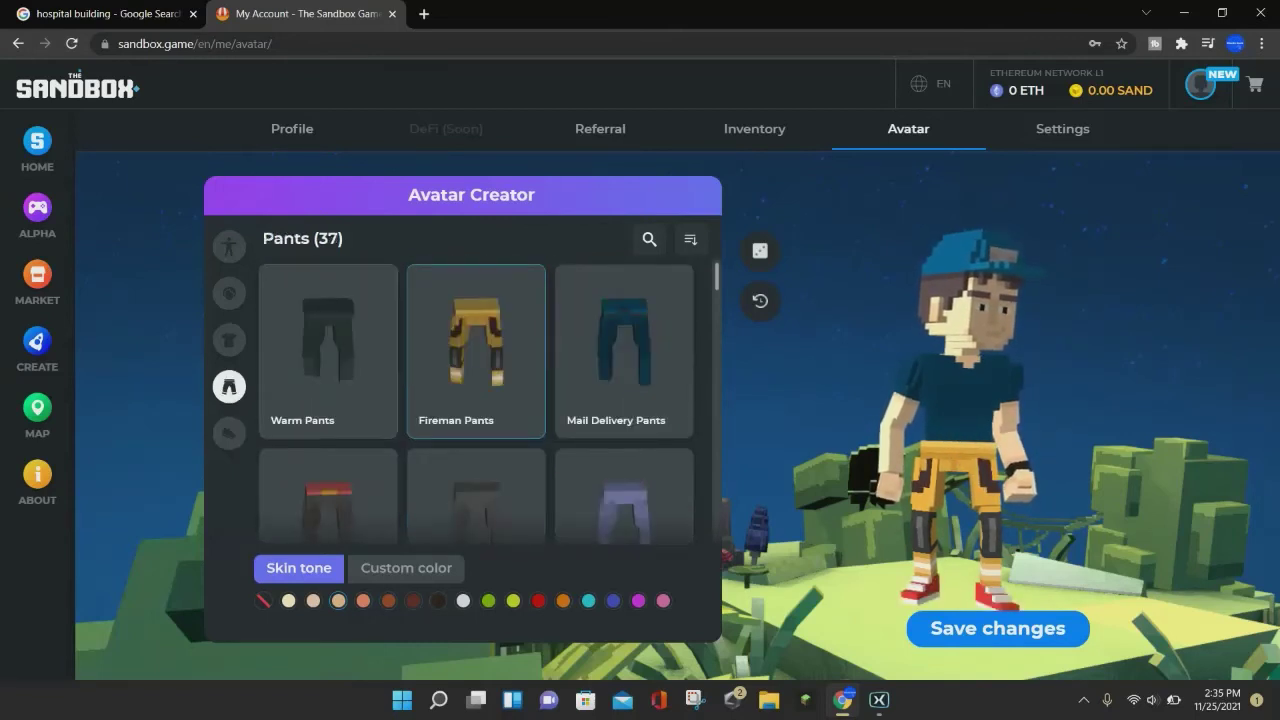
pyautogui.scroll(-3, 476, 400)
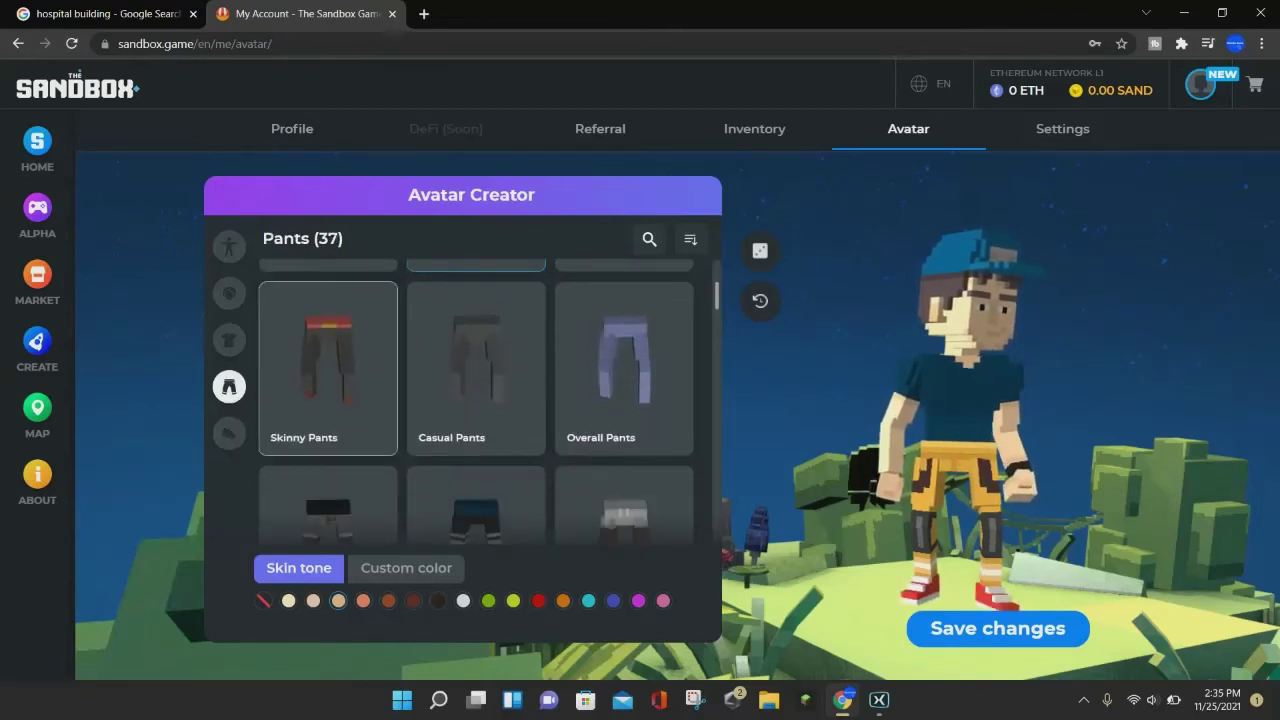
pyautogui.scroll(-1, 476, 400)
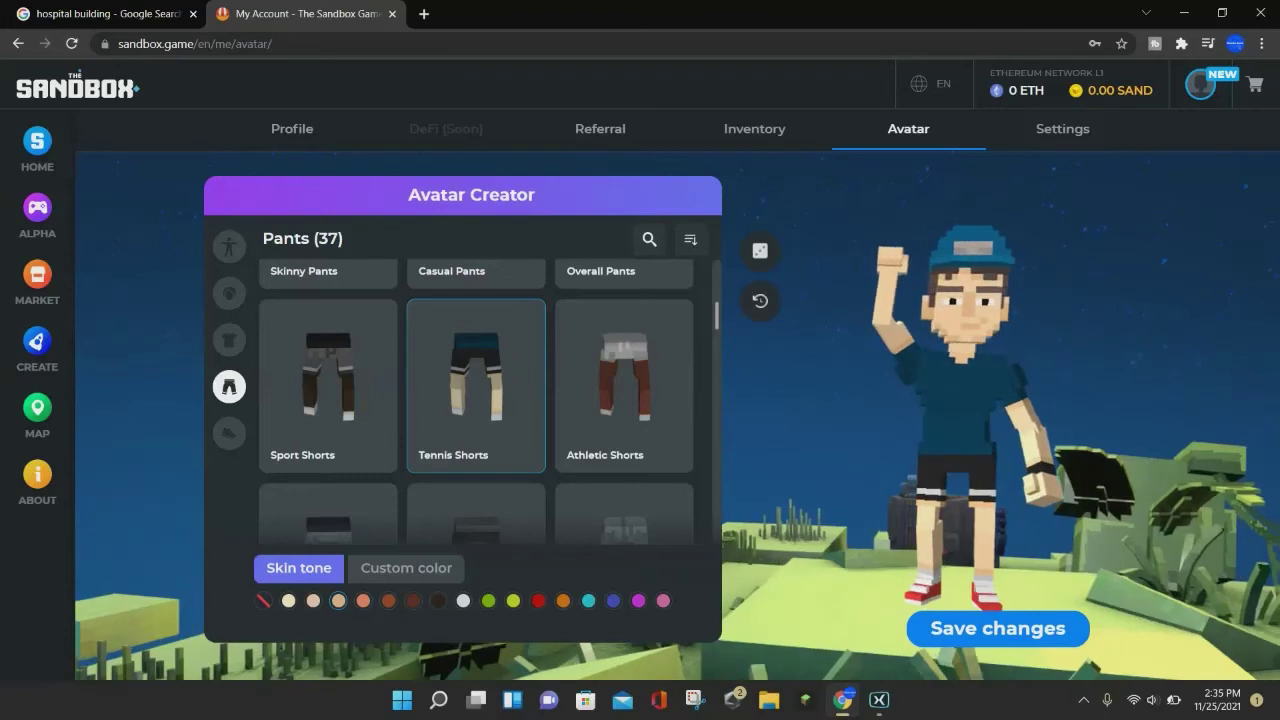
pyautogui.scroll(3, 476, 400)
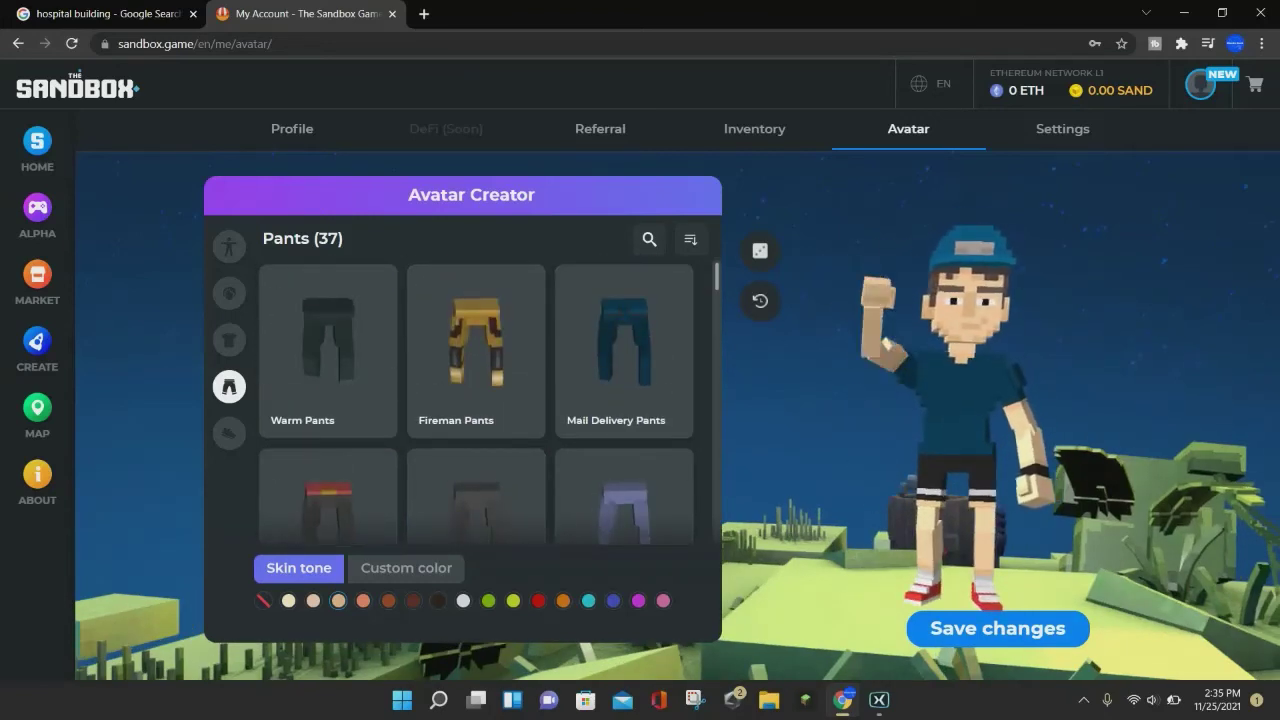
pyautogui.click(998, 629)
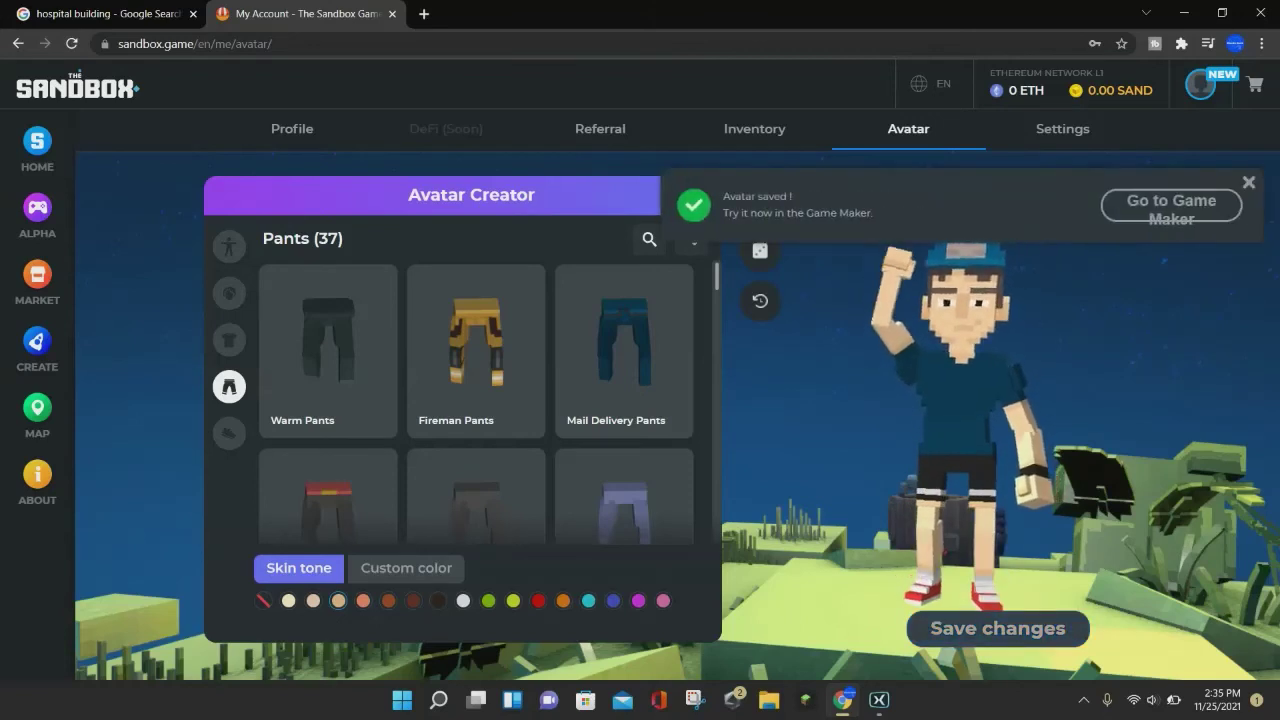